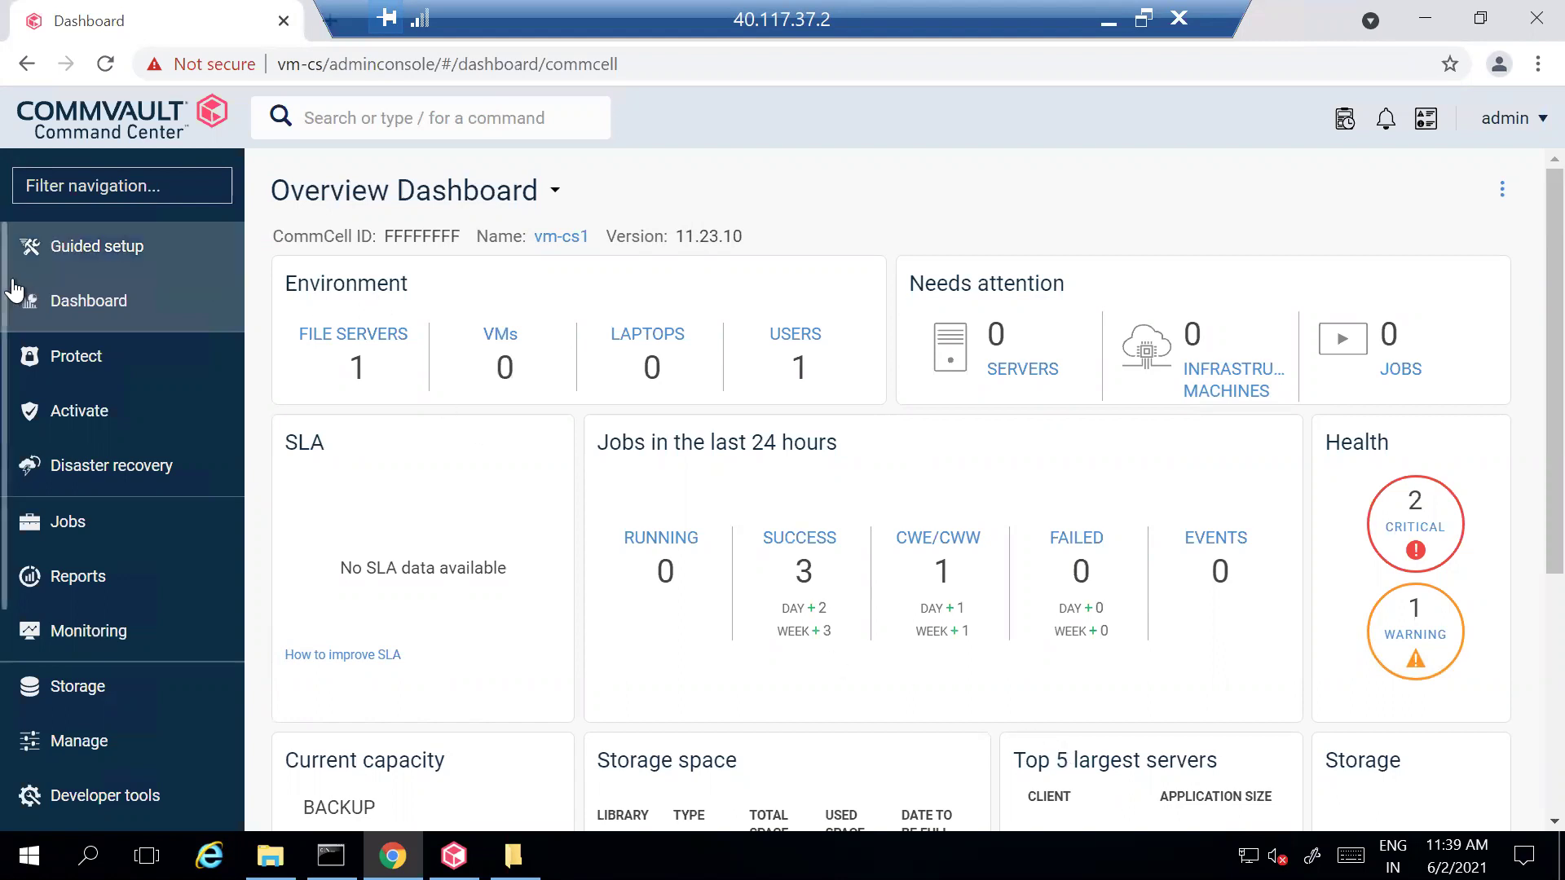
Step: Open the Maintenance page in the System settings of the Manage section
{"action": "scroll", "coordinate": [25, 595], "scroll_direction": "down", "scroll_amount": 2}
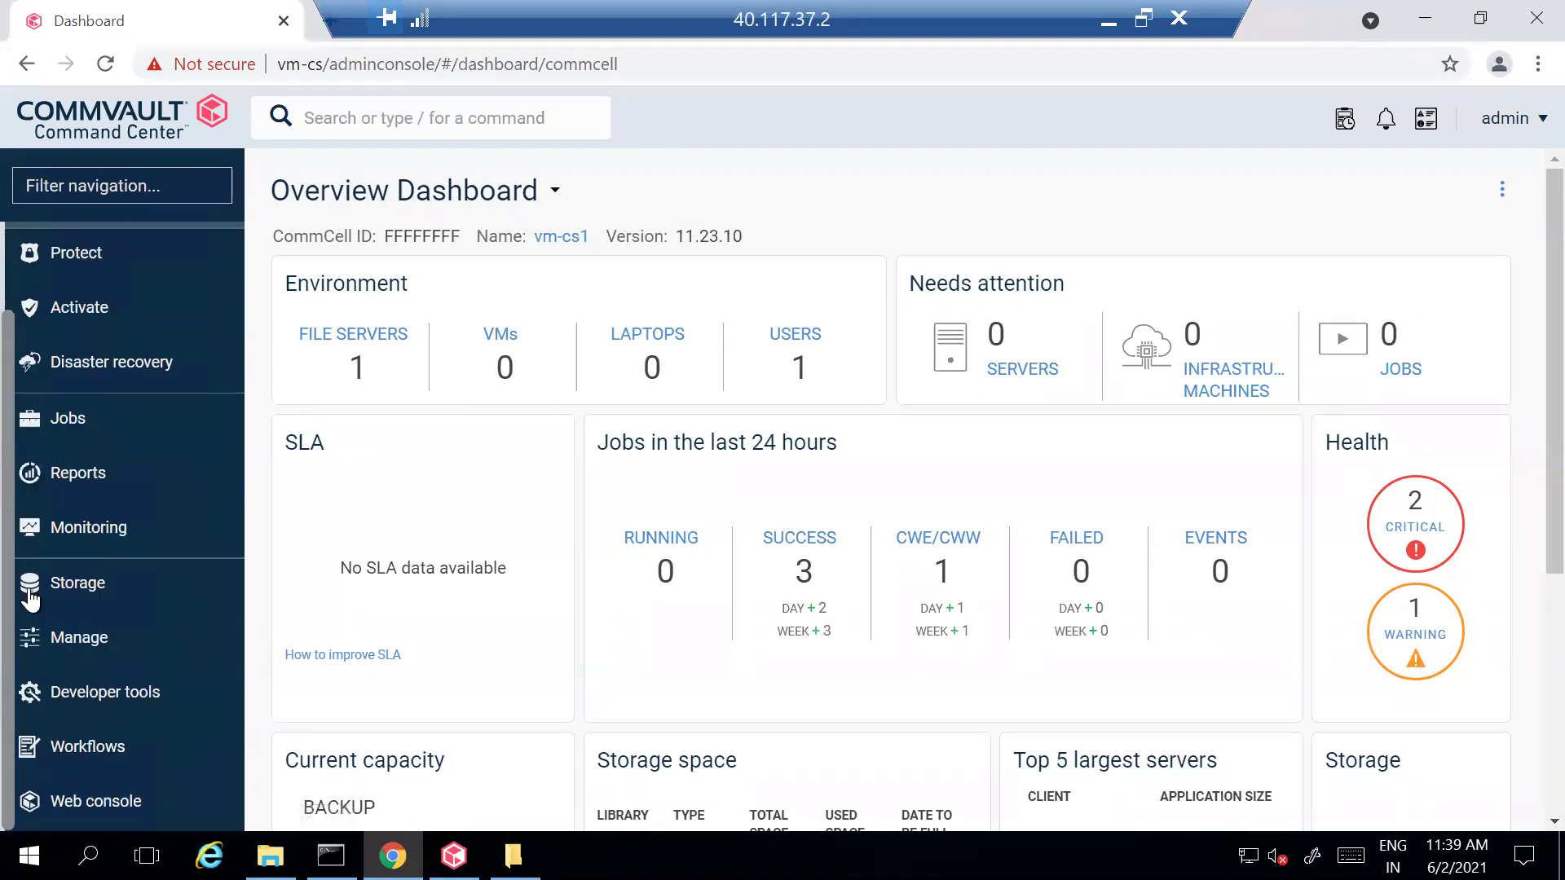
{"action": "left_click", "coordinate": [86, 642]}
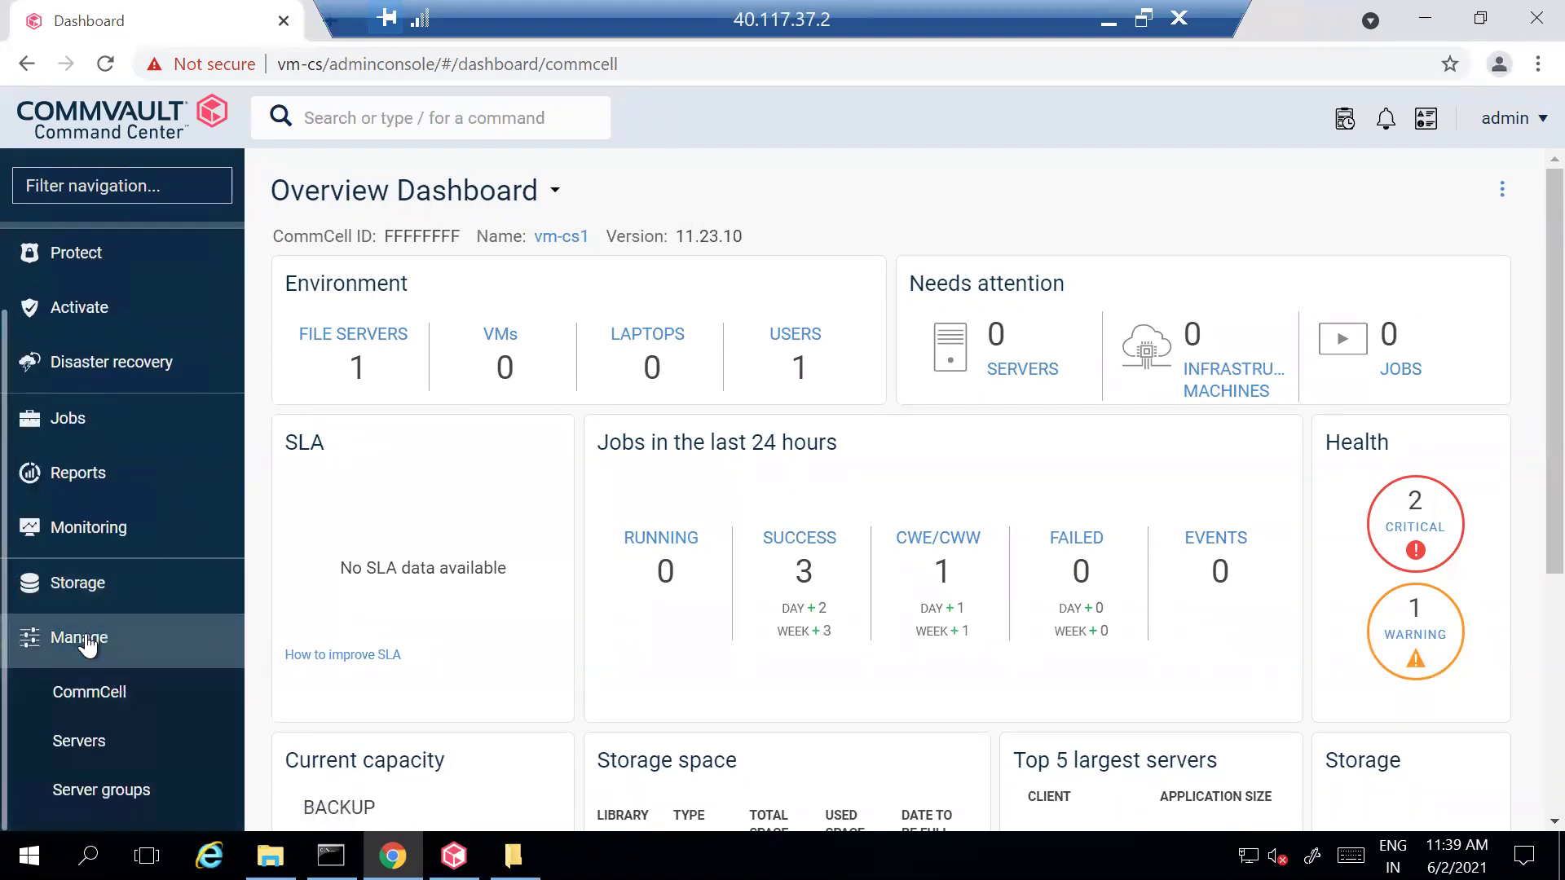
{"action": "scroll", "coordinate": [8, 781], "scroll_direction": "down", "scroll_amount": 10}
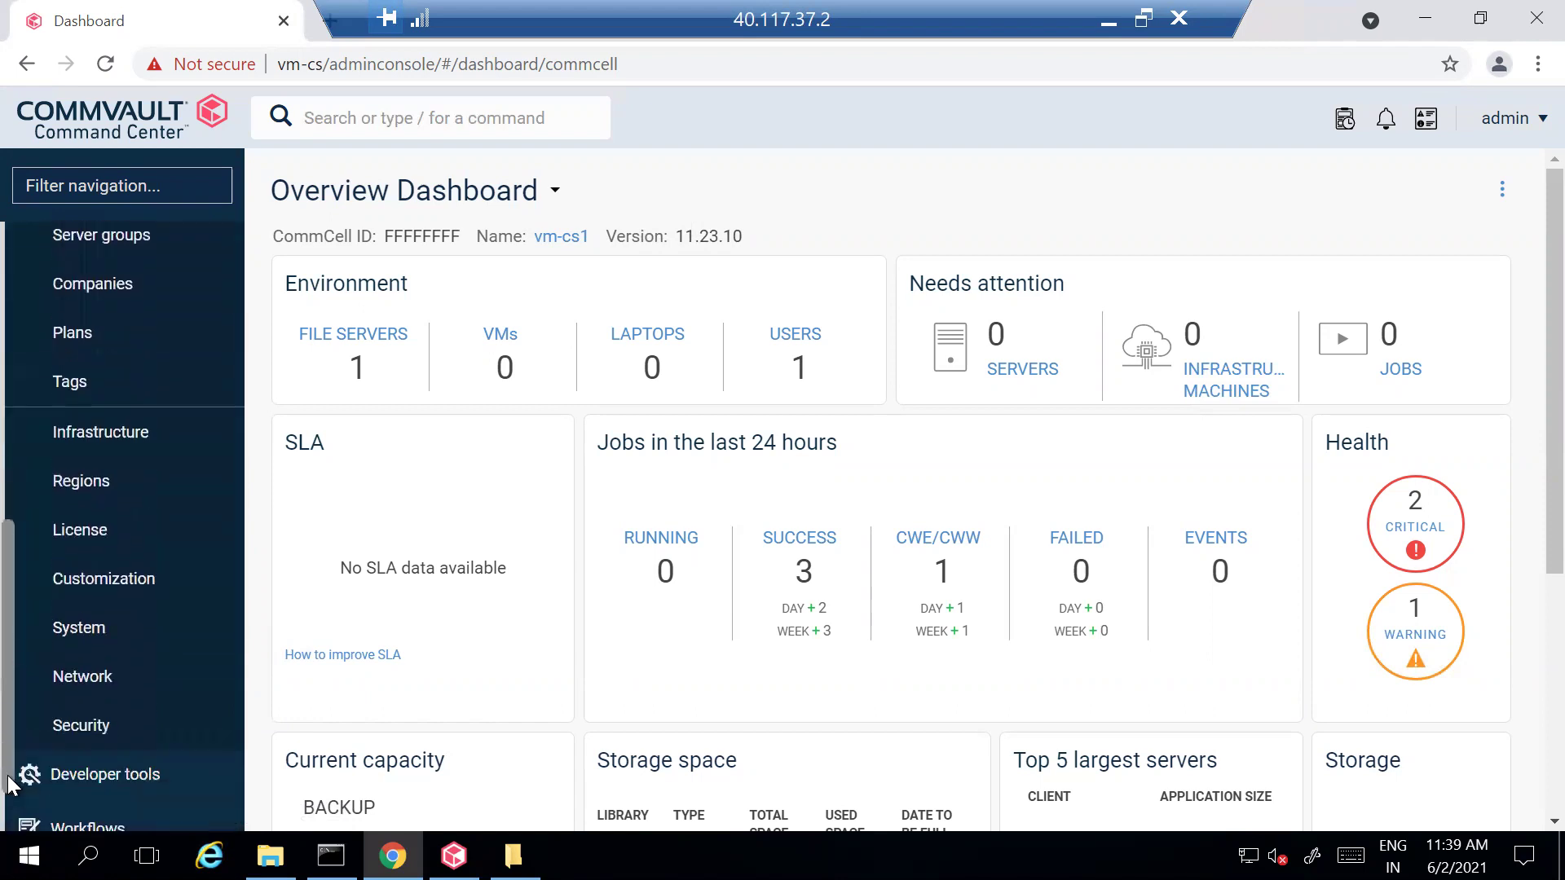
{"action": "left_click", "coordinate": [97, 635]}
{"action": "left_click", "coordinate": [1299, 335]}
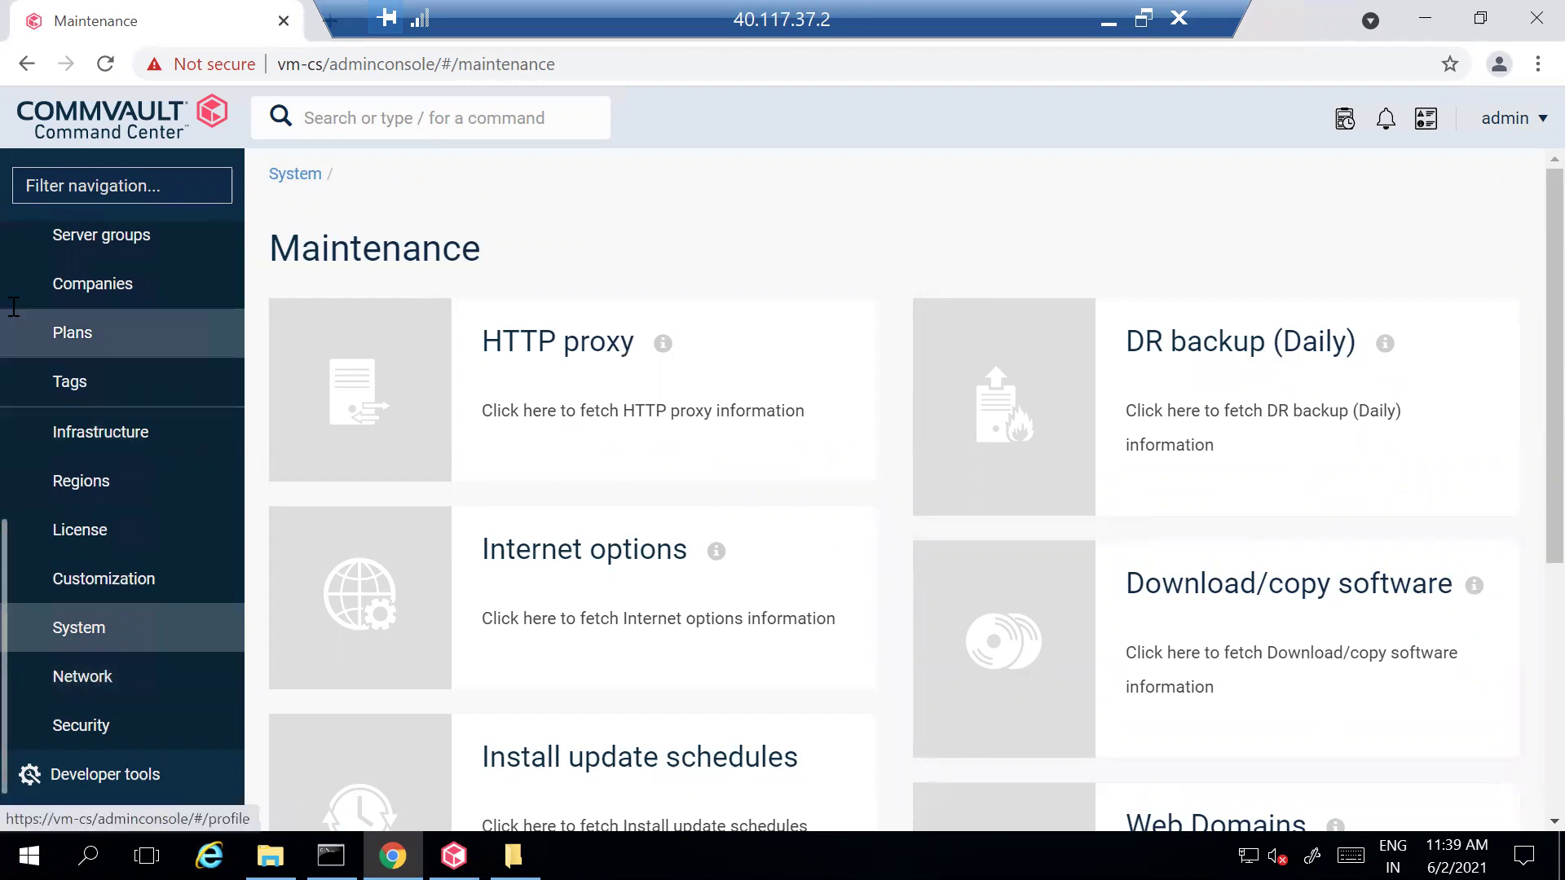
Step: Open the File servers list in the Protect section
{"action": "scroll", "coordinate": [11, 383], "scroll_direction": "up", "scroll_amount": 1}
{"action": "scroll", "coordinate": [11, 384], "scroll_direction": "up", "scroll_amount": 8}
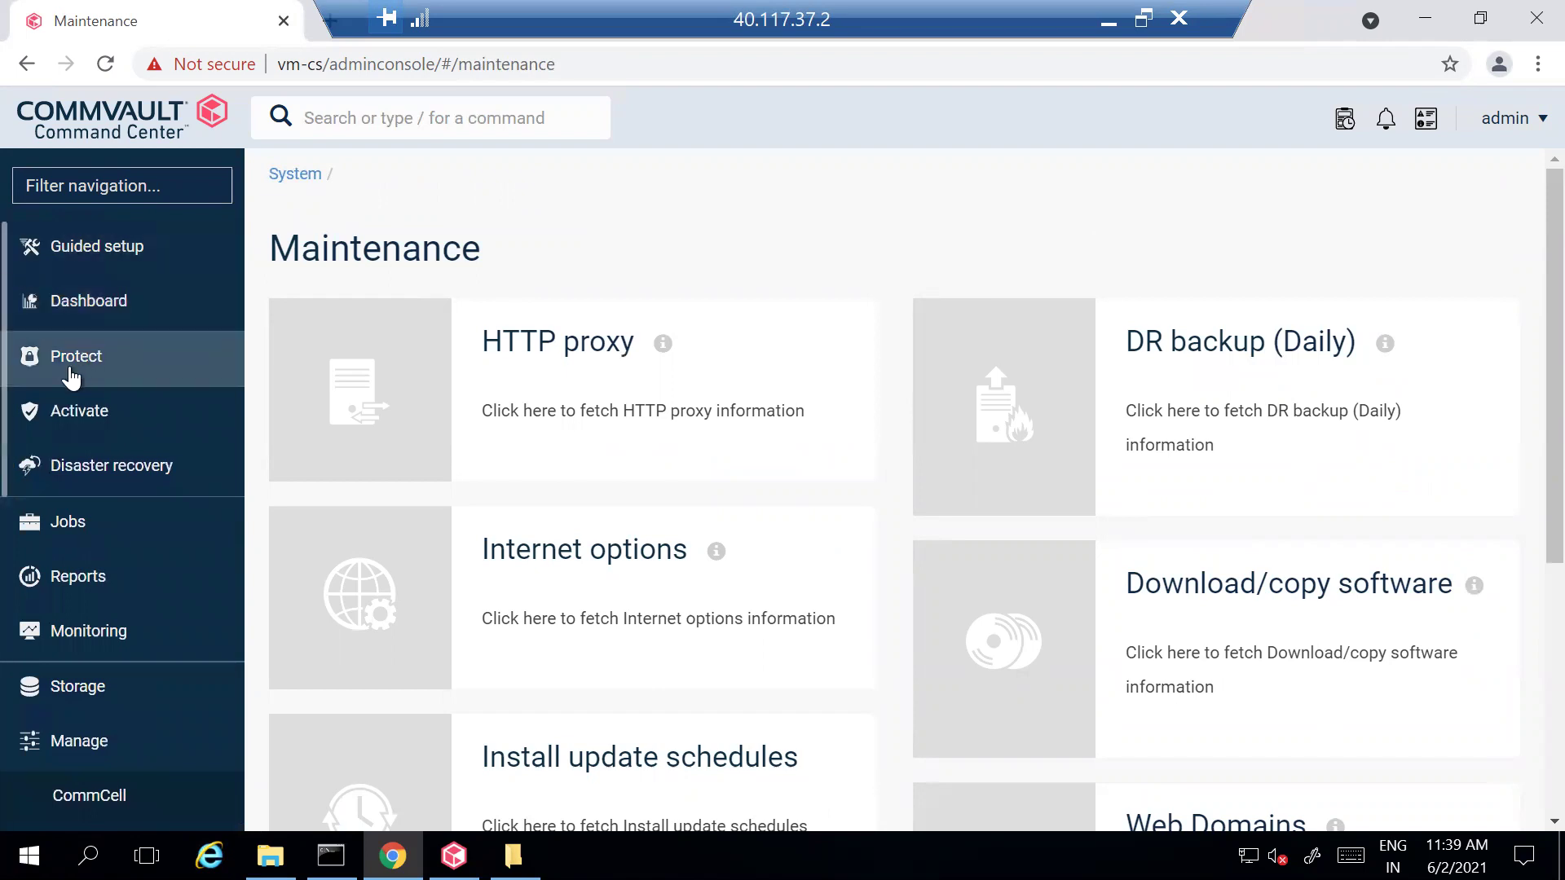
{"action": "left_click", "coordinate": [71, 374]}
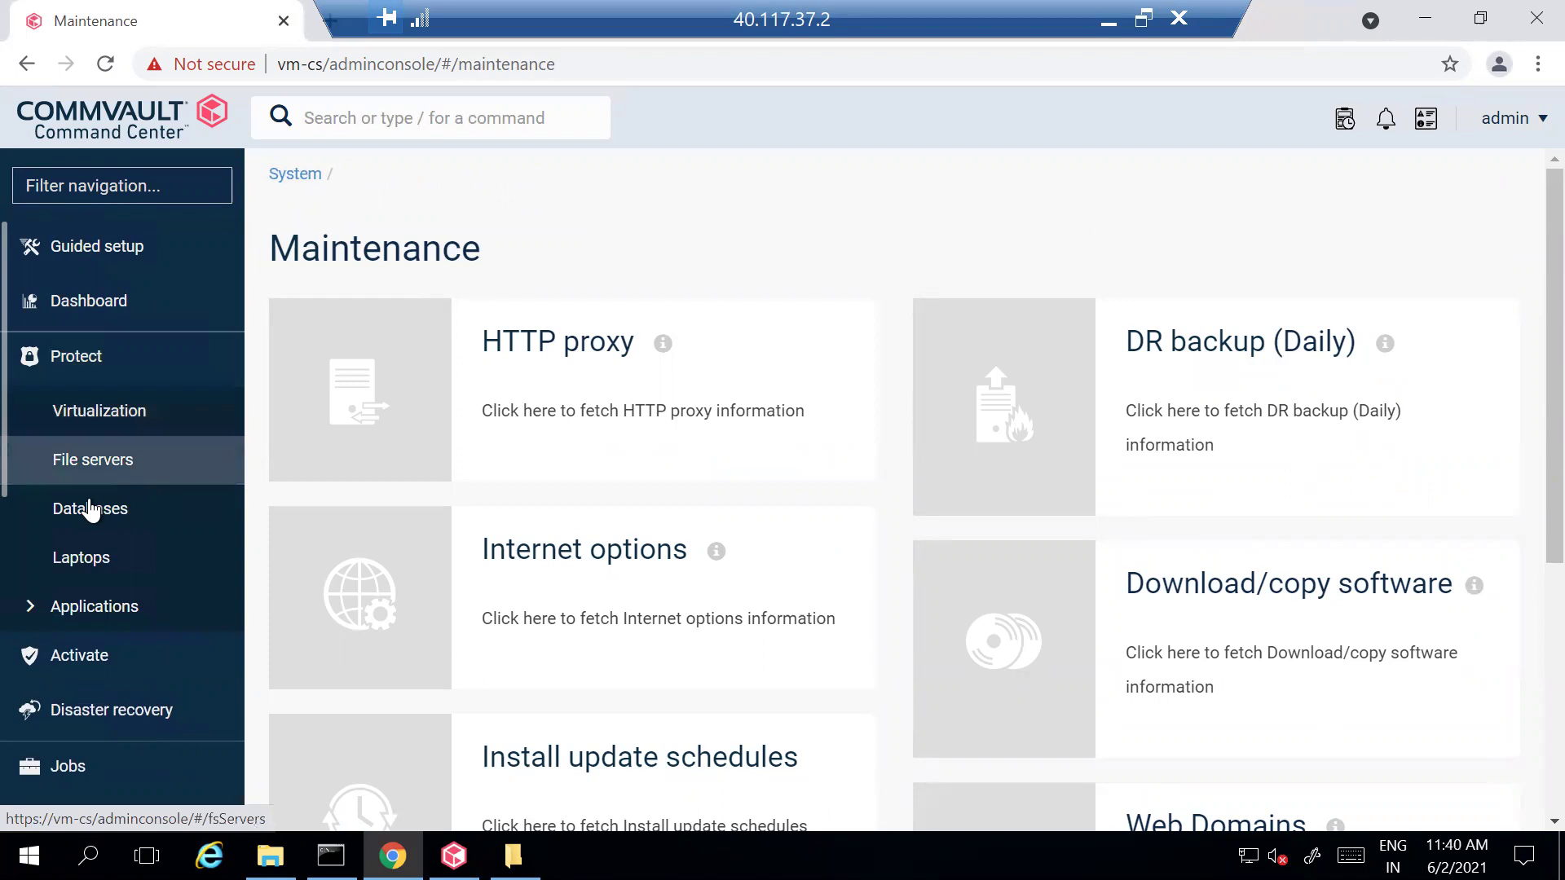
{"action": "left_click", "coordinate": [30, 607]}
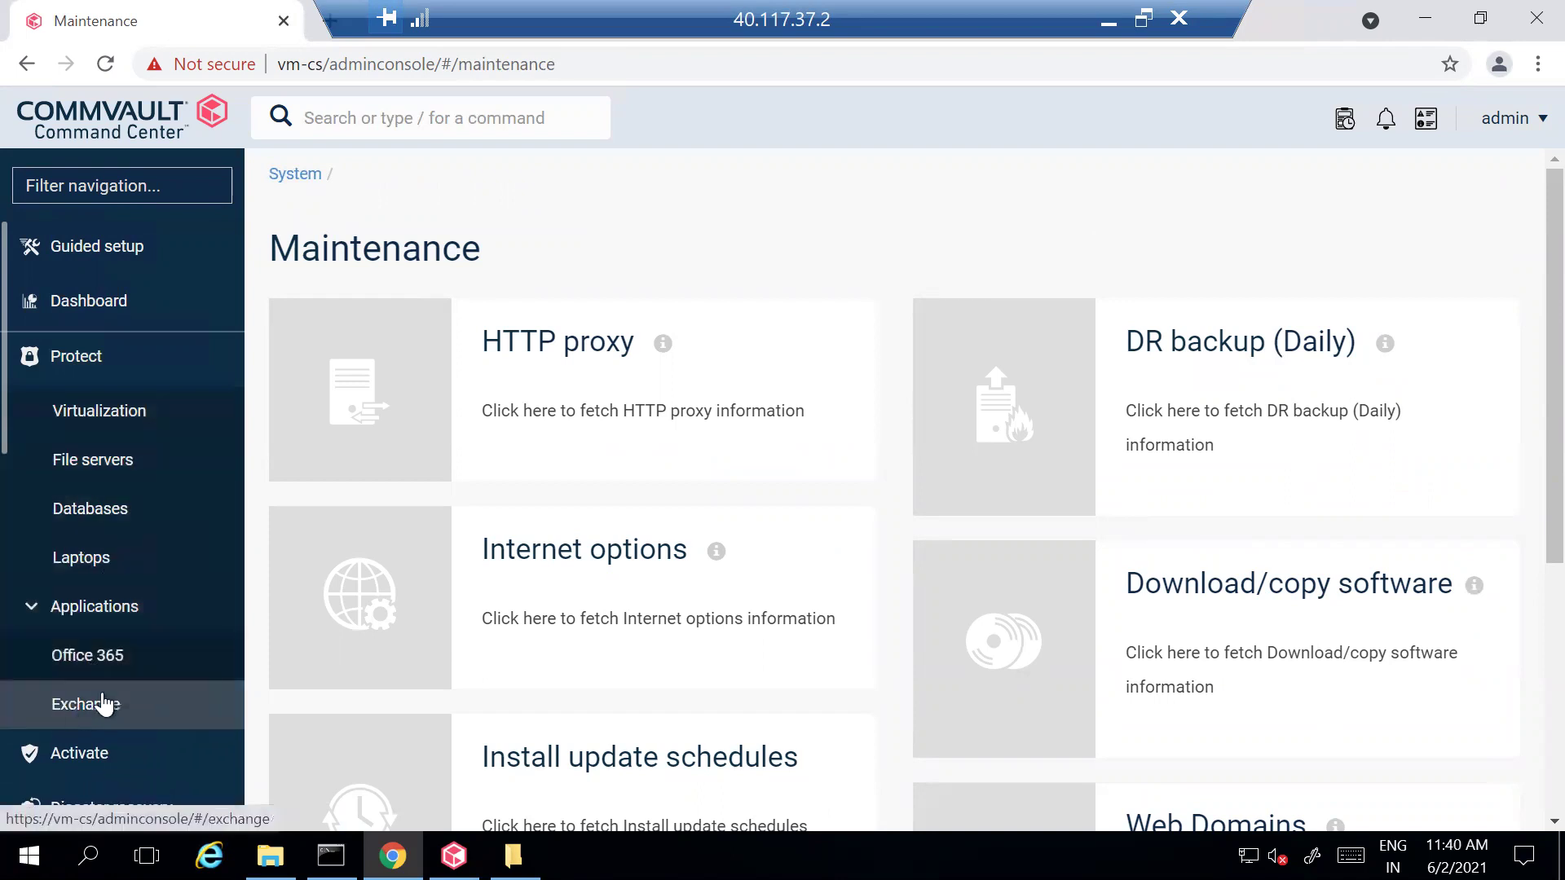
{"action": "left_click", "coordinate": [118, 464]}
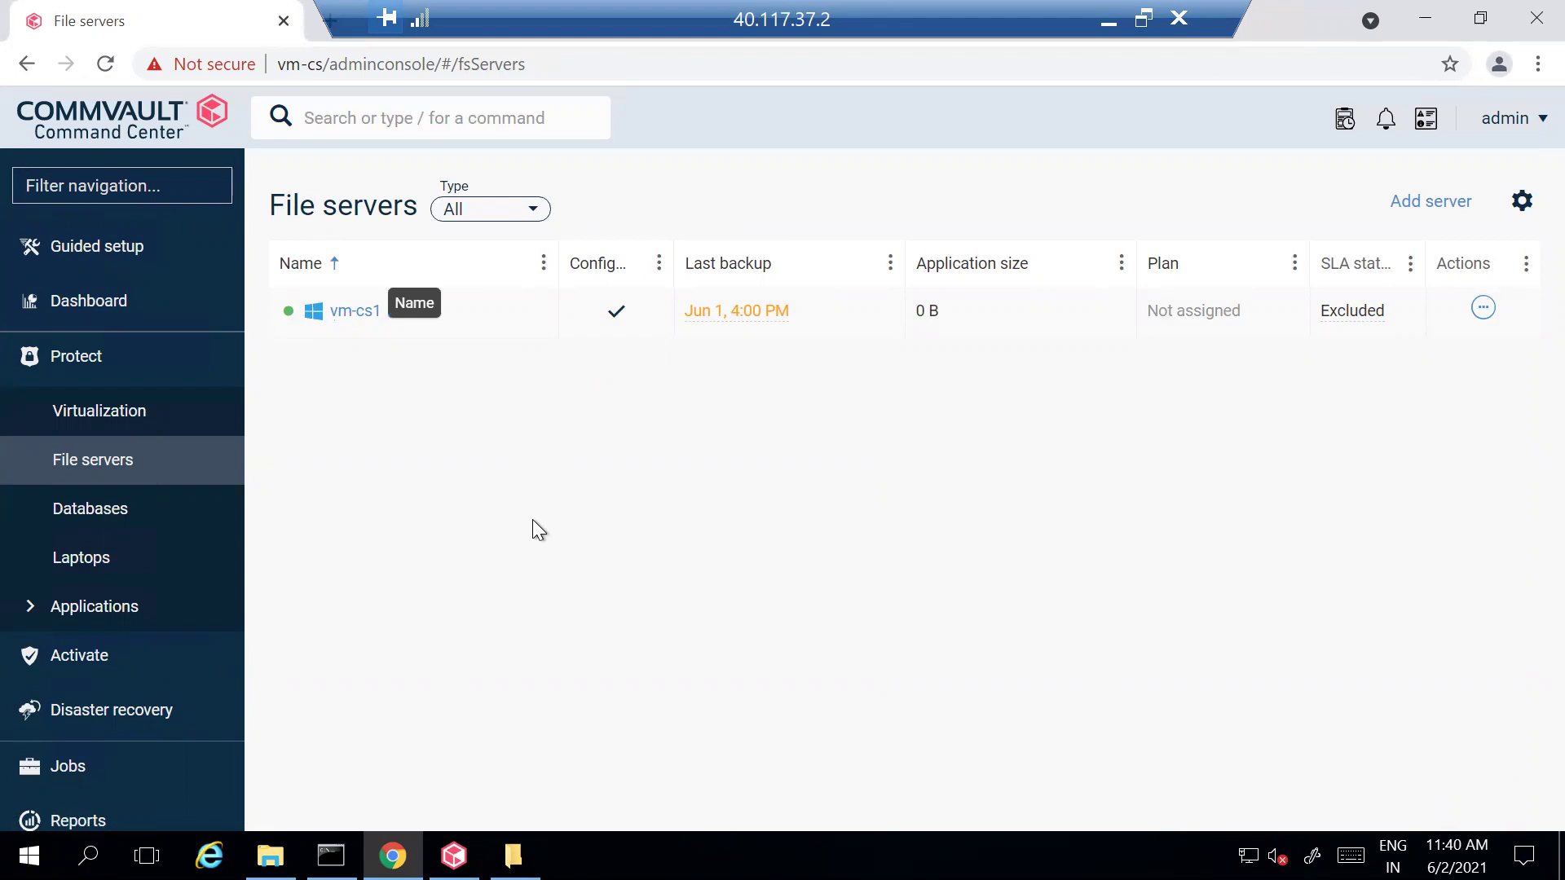
{"action": "left_click", "coordinate": [1411, 205]}
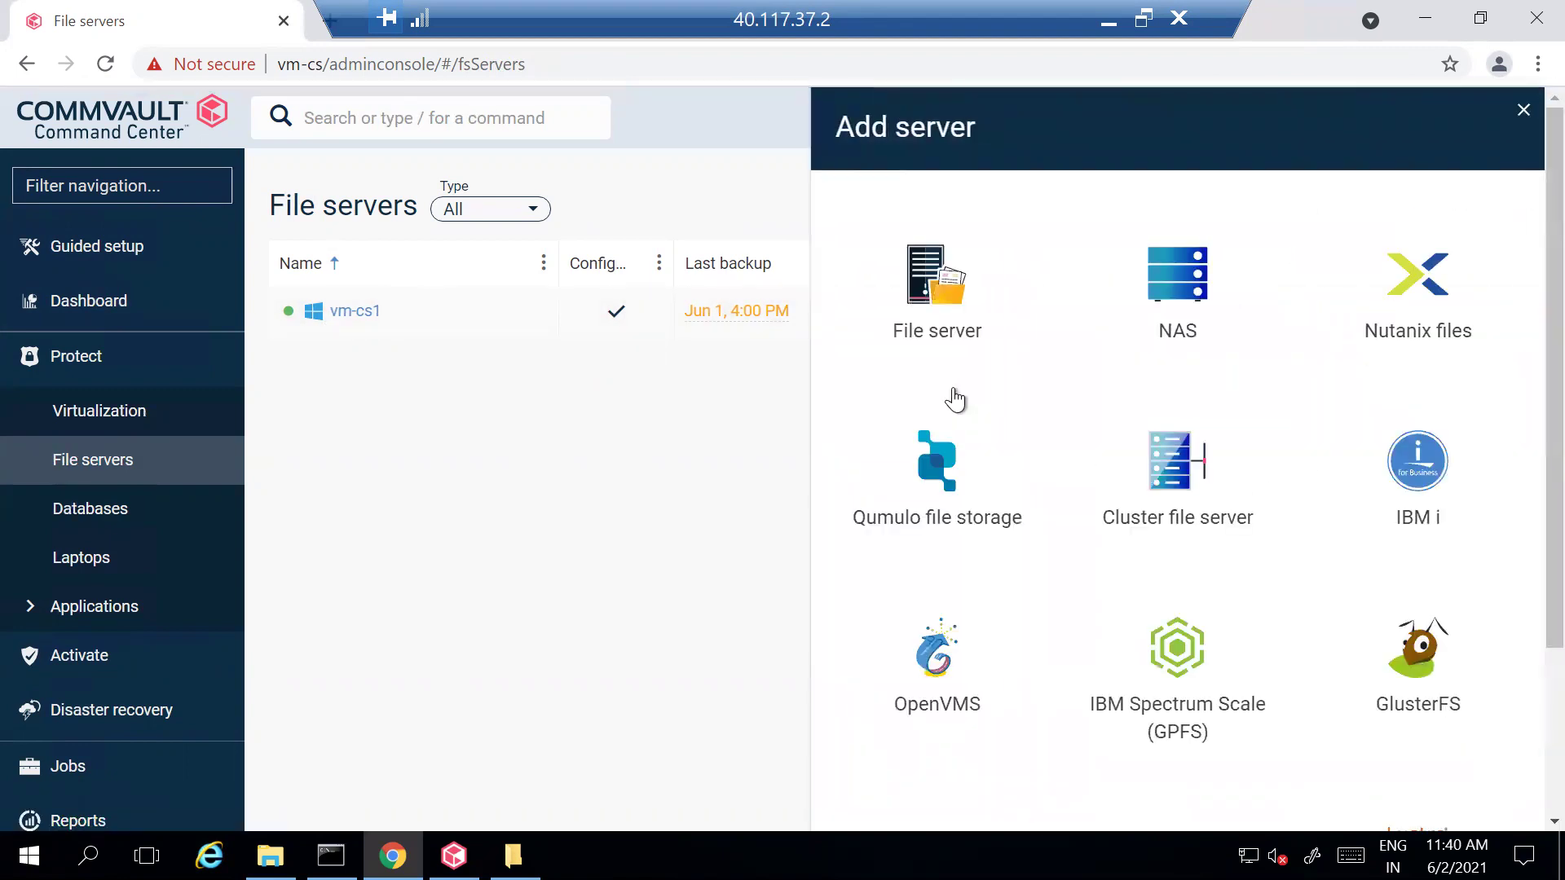
{"action": "left_click", "coordinate": [942, 309]}
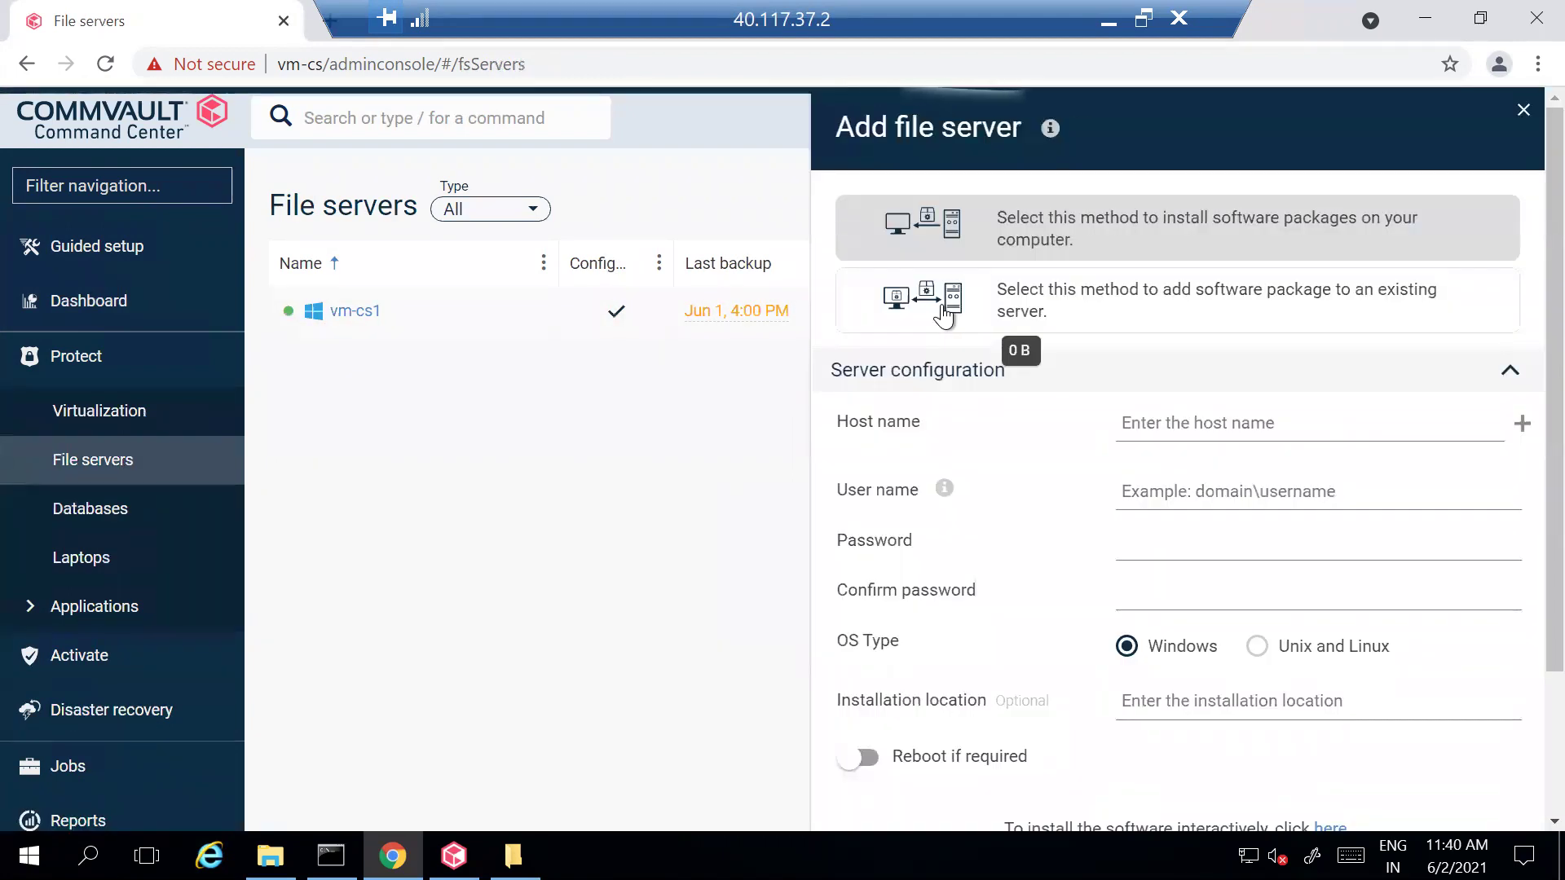
{"action": "left_click", "coordinate": [1523, 111]}
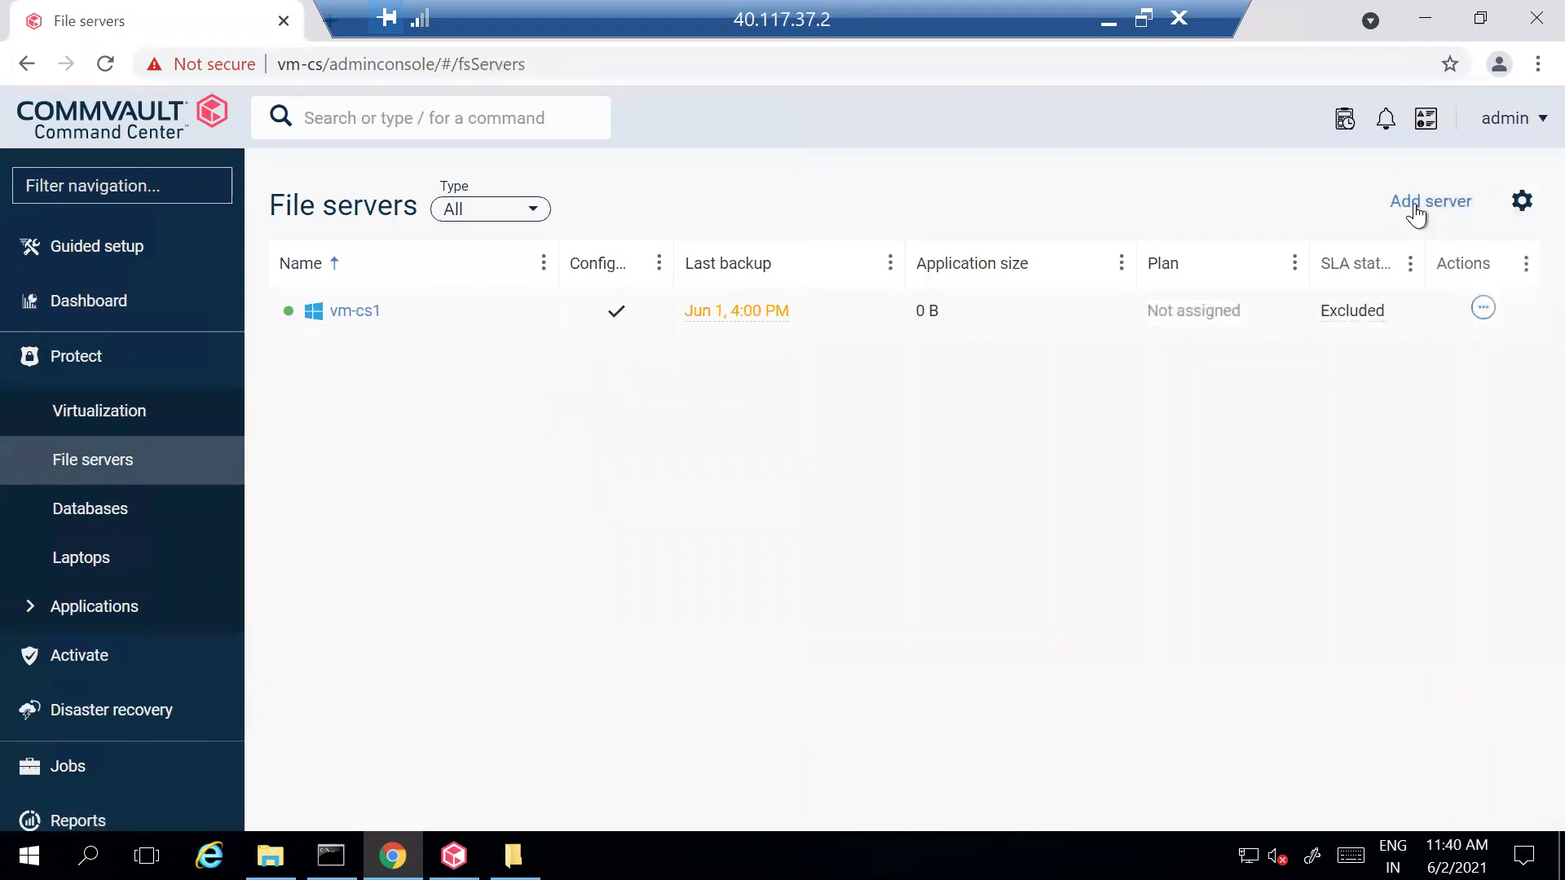
Step: Start adding a server of the File server type and enter 10.0.0.5 as its host name
{"action": "left_click", "coordinate": [1420, 204]}
{"action": "scroll", "coordinate": [1521, 481], "scroll_direction": "down", "scroll_amount": 3}
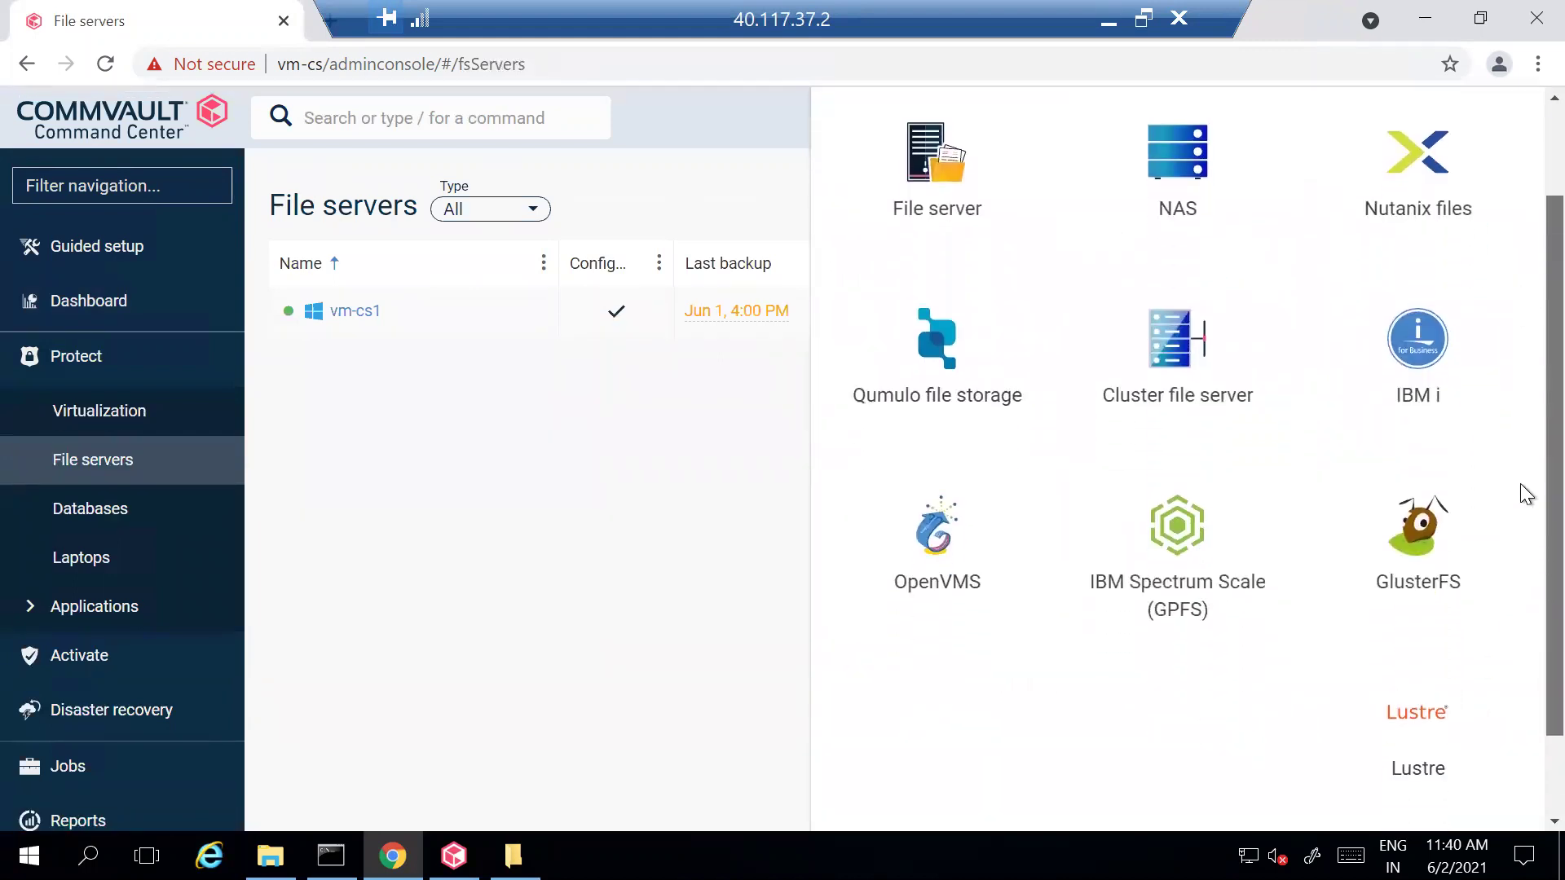
{"action": "scroll", "coordinate": [1519, 437], "scroll_direction": "up", "scroll_amount": 3}
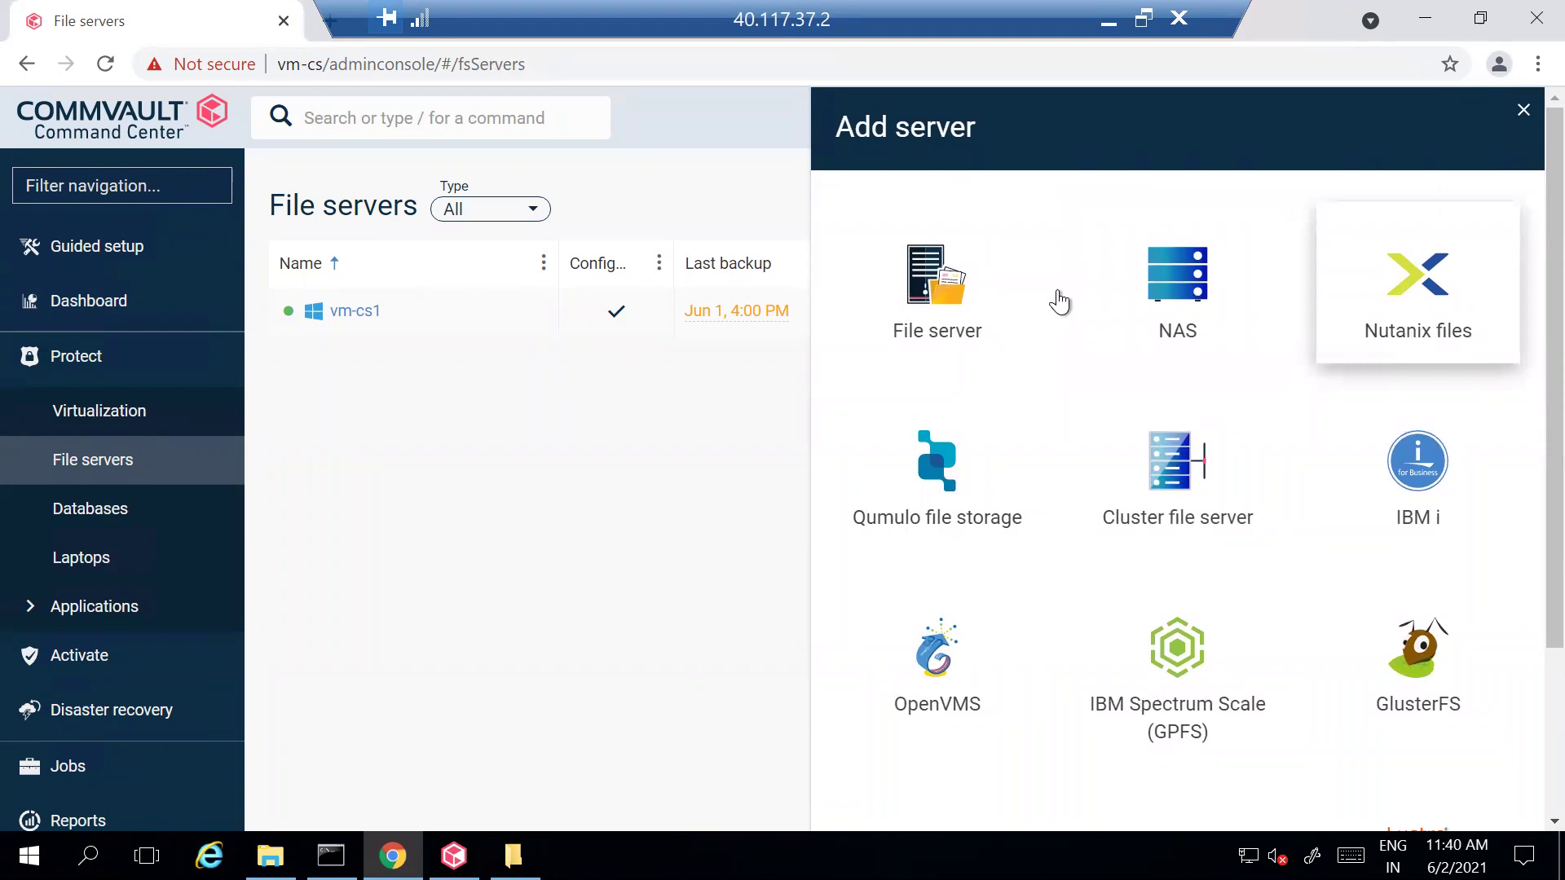
{"action": "left_click", "coordinate": [903, 276]}
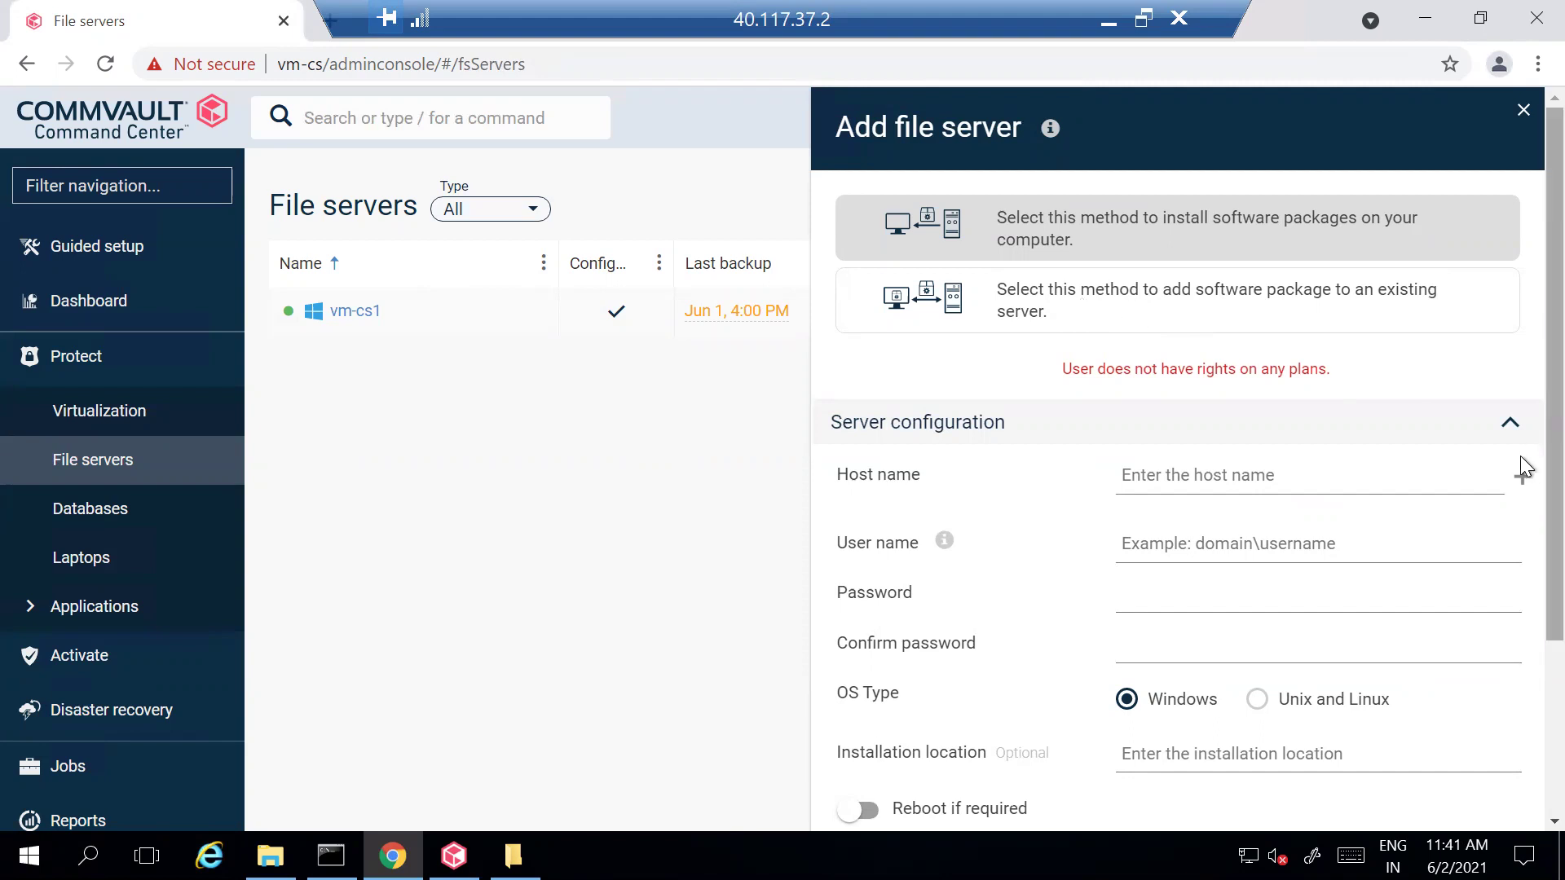
{"action": "scroll", "coordinate": [1527, 566], "scroll_direction": "down", "scroll_amount": 2}
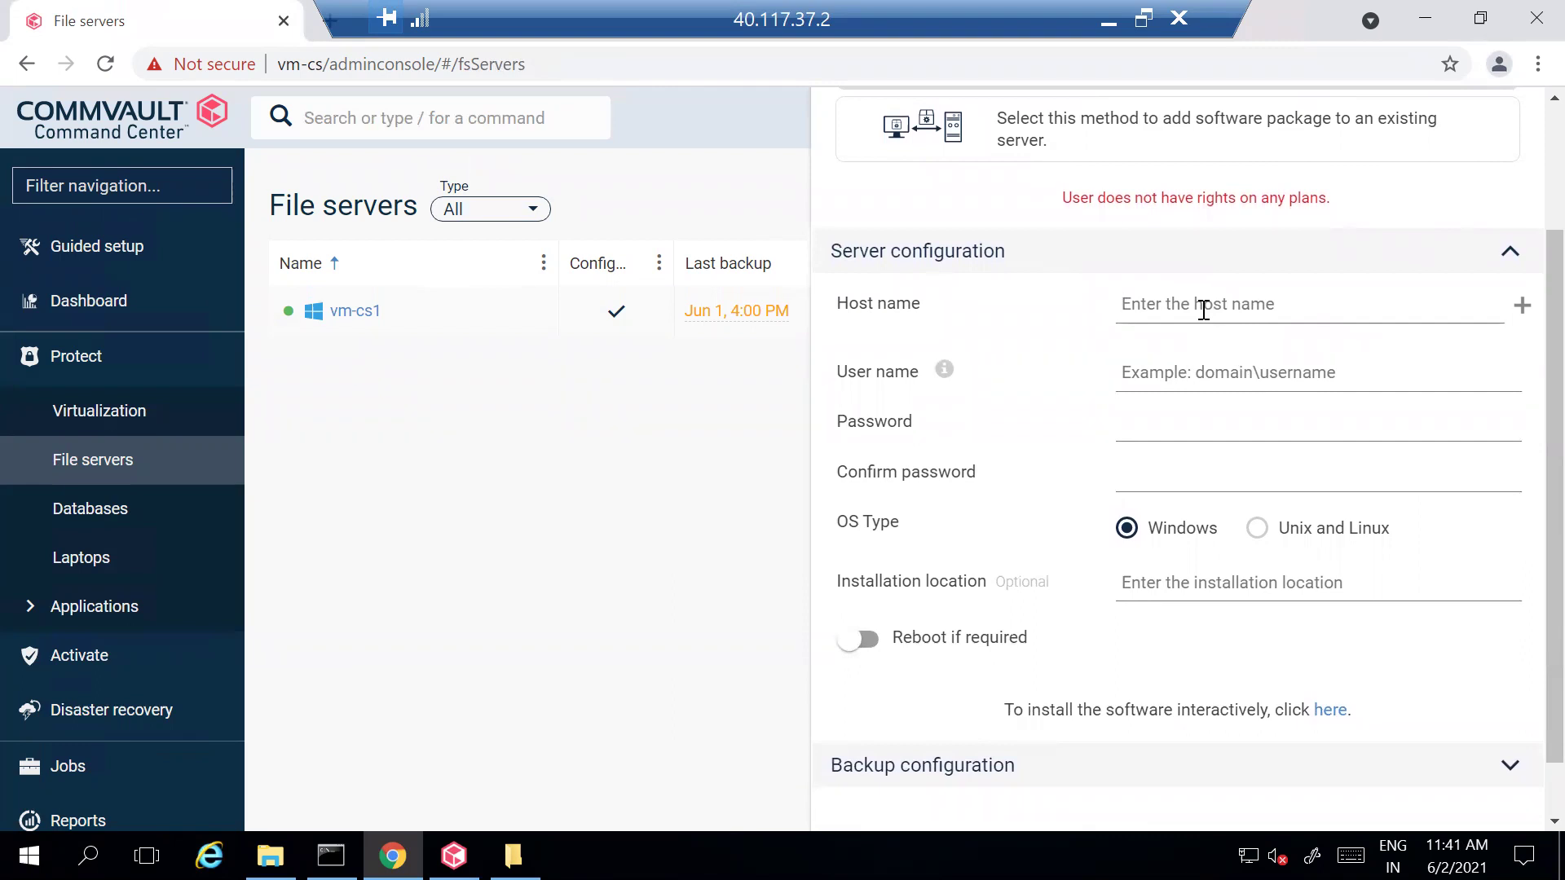
{"action": "type", "text": "10.0.0.5"}
Step: Enter the server's domain user name, then its account password and the password confirmation
{"action": "left_click", "coordinate": [1165, 372]}
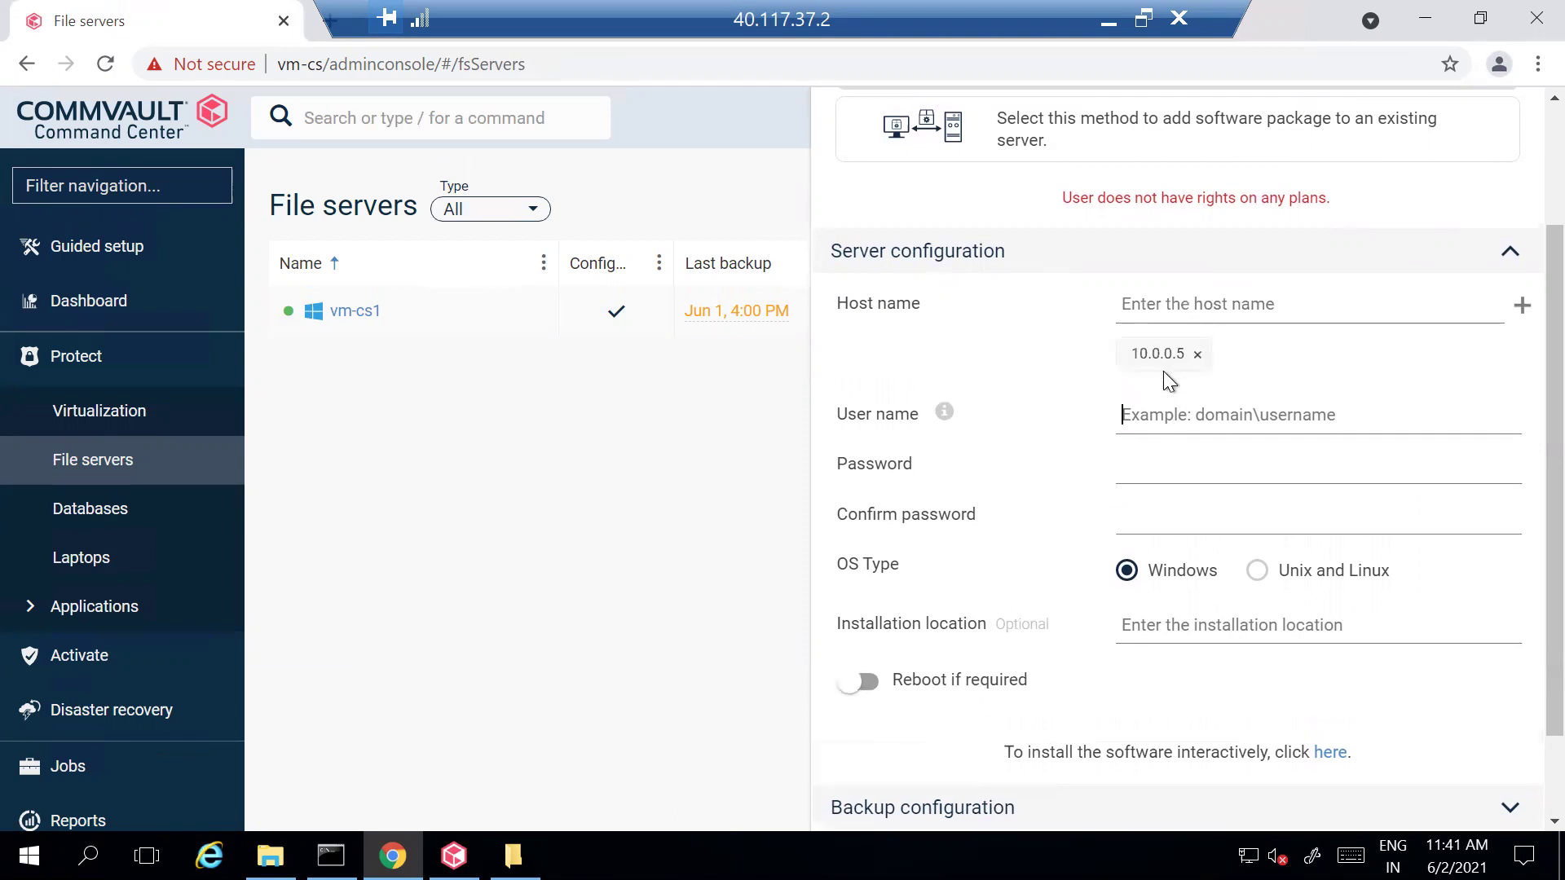
{"action": "type", "text": "test\\ramveer"}
{"action": "key", "text": "Tab"}
{"action": "type", "text": "*******"}
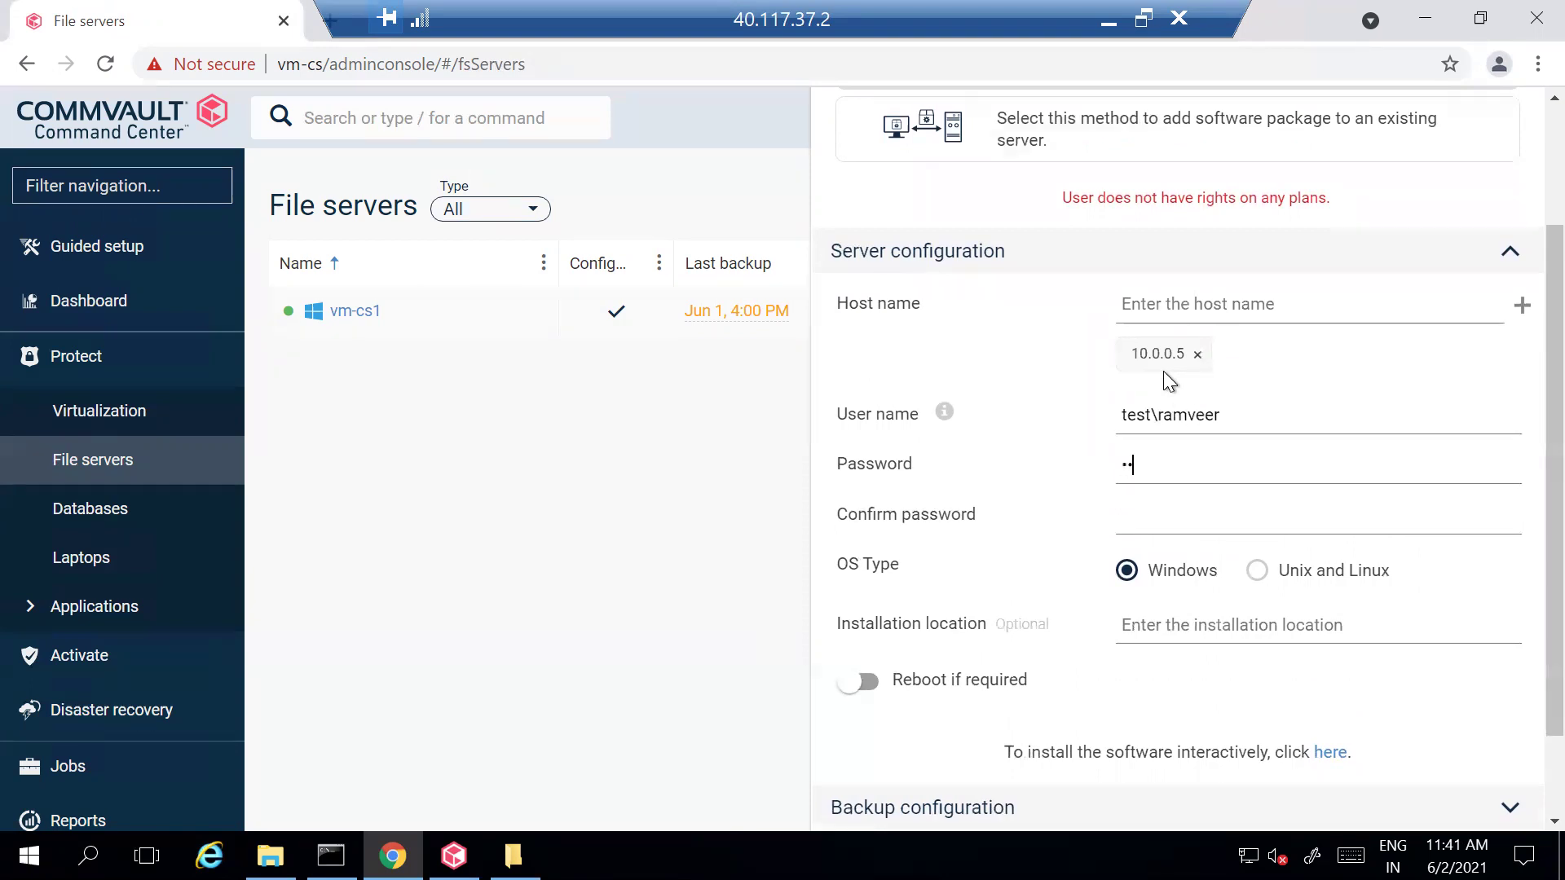
{"action": "type", "text": "******"}
{"action": "key", "text": "Tab"}
{"action": "type", "text": "*************"}
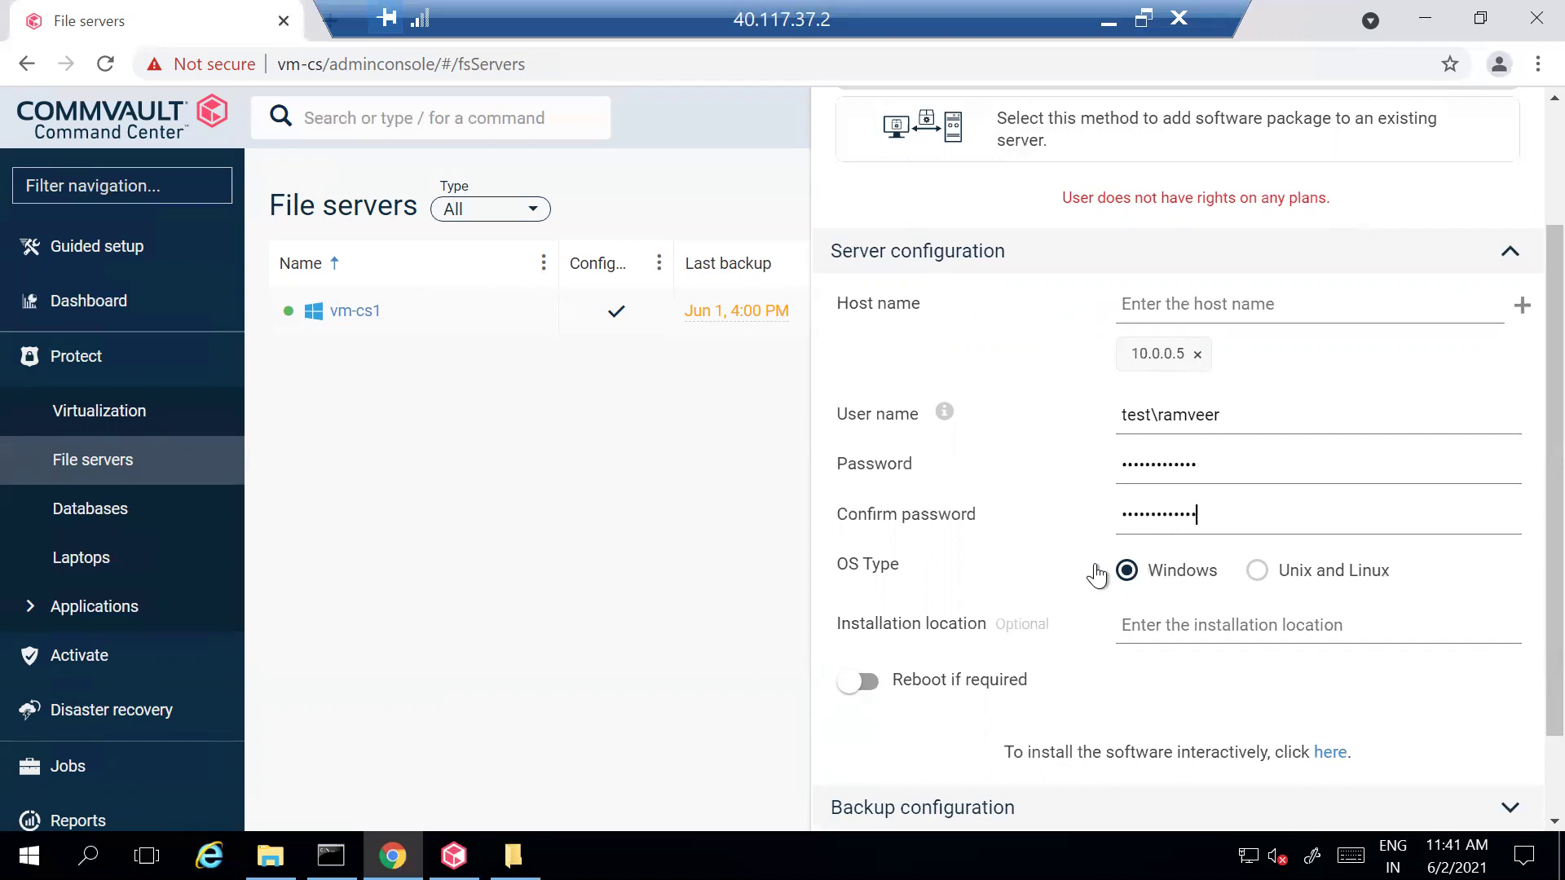
Step: Check the optional plan setting in the backup configuration and start the software installation on the Windows file server
{"action": "scroll", "coordinate": [1519, 683], "scroll_direction": "down", "scroll_amount": 2}
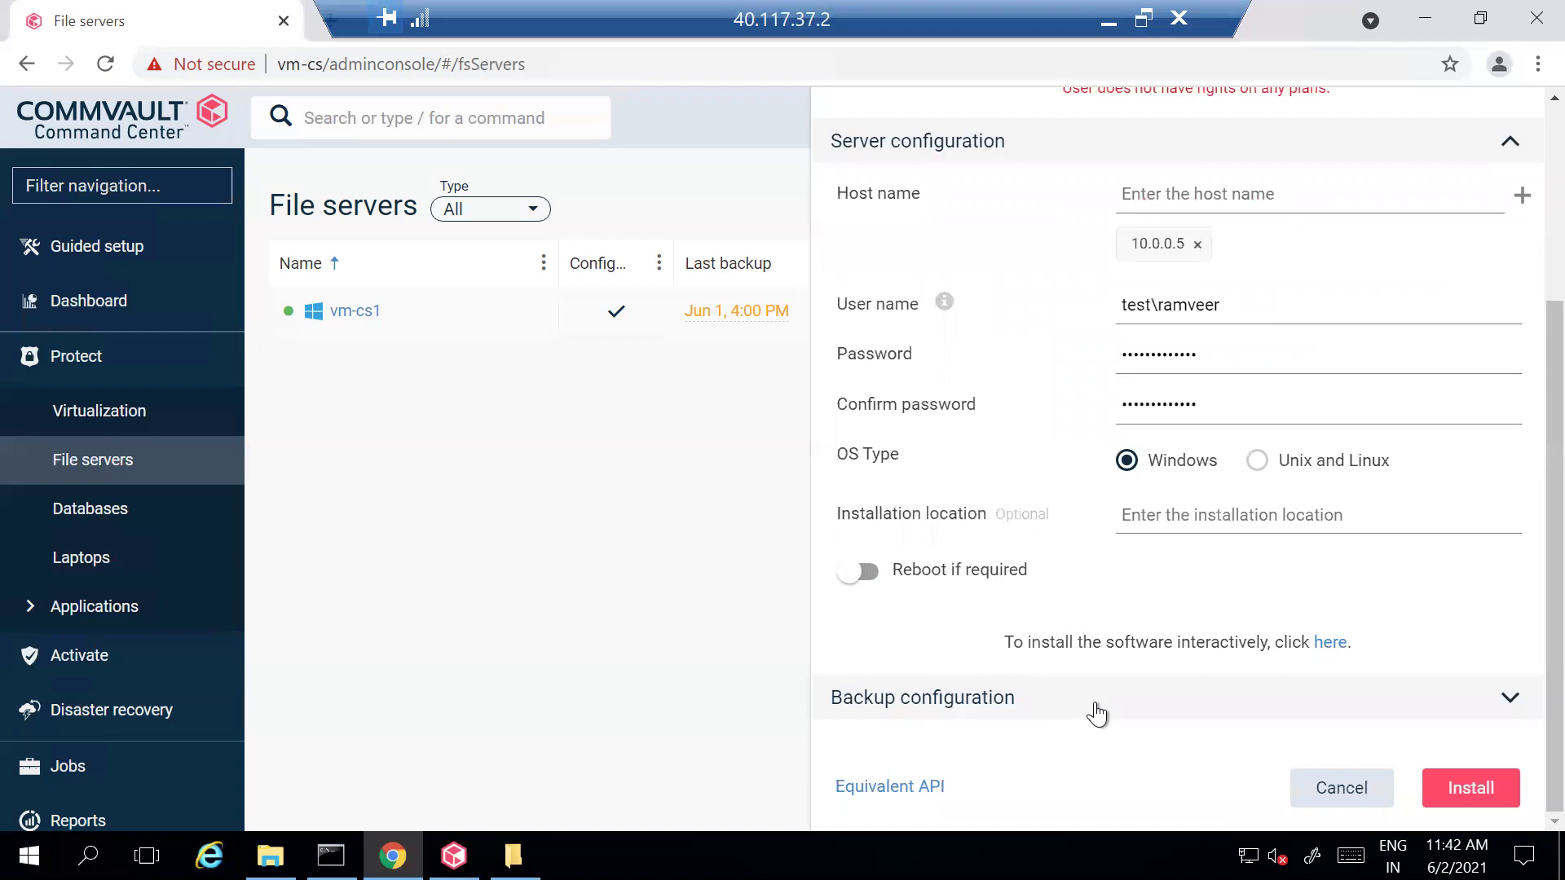
{"action": "left_click", "coordinate": [1096, 715]}
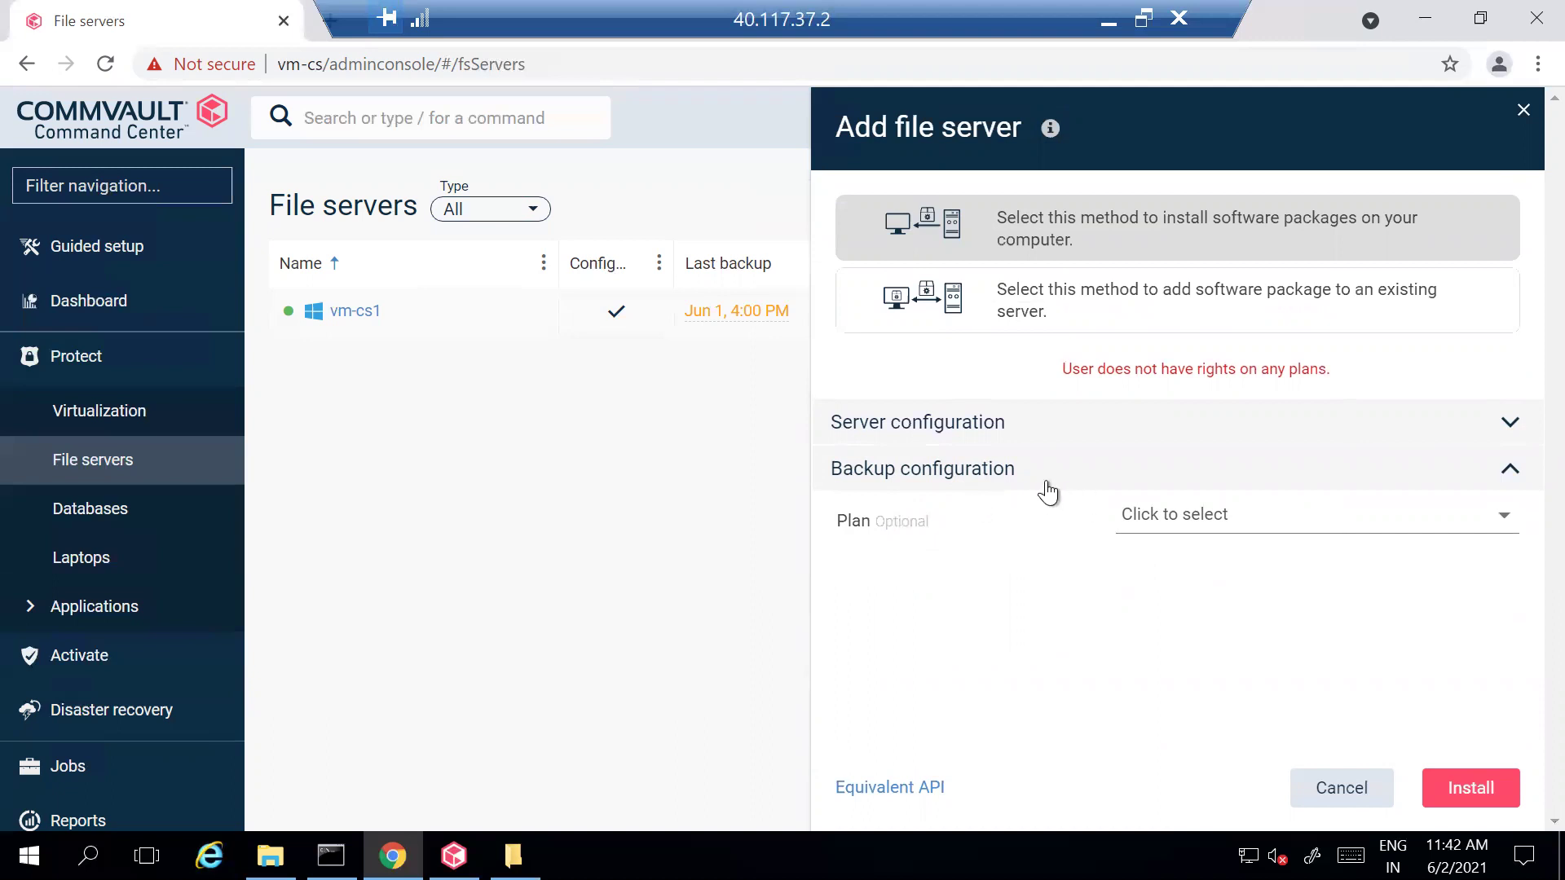
{"action": "left_click", "coordinate": [1000, 435]}
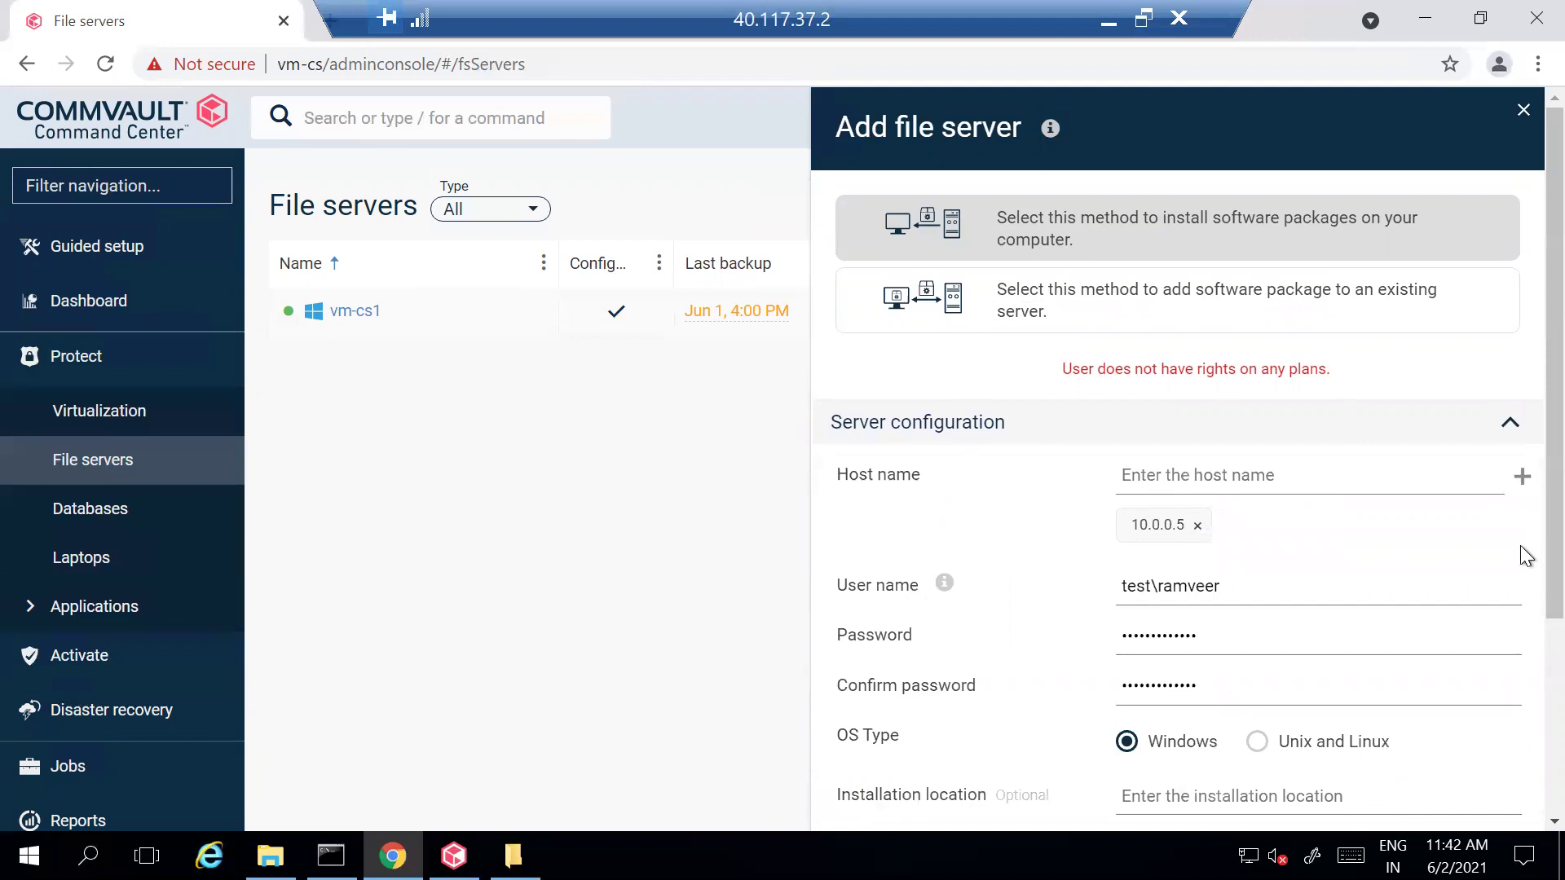
{"action": "scroll", "coordinate": [1516, 620], "scroll_direction": "down", "scroll_amount": 3}
{"action": "left_click", "coordinate": [1490, 792]}
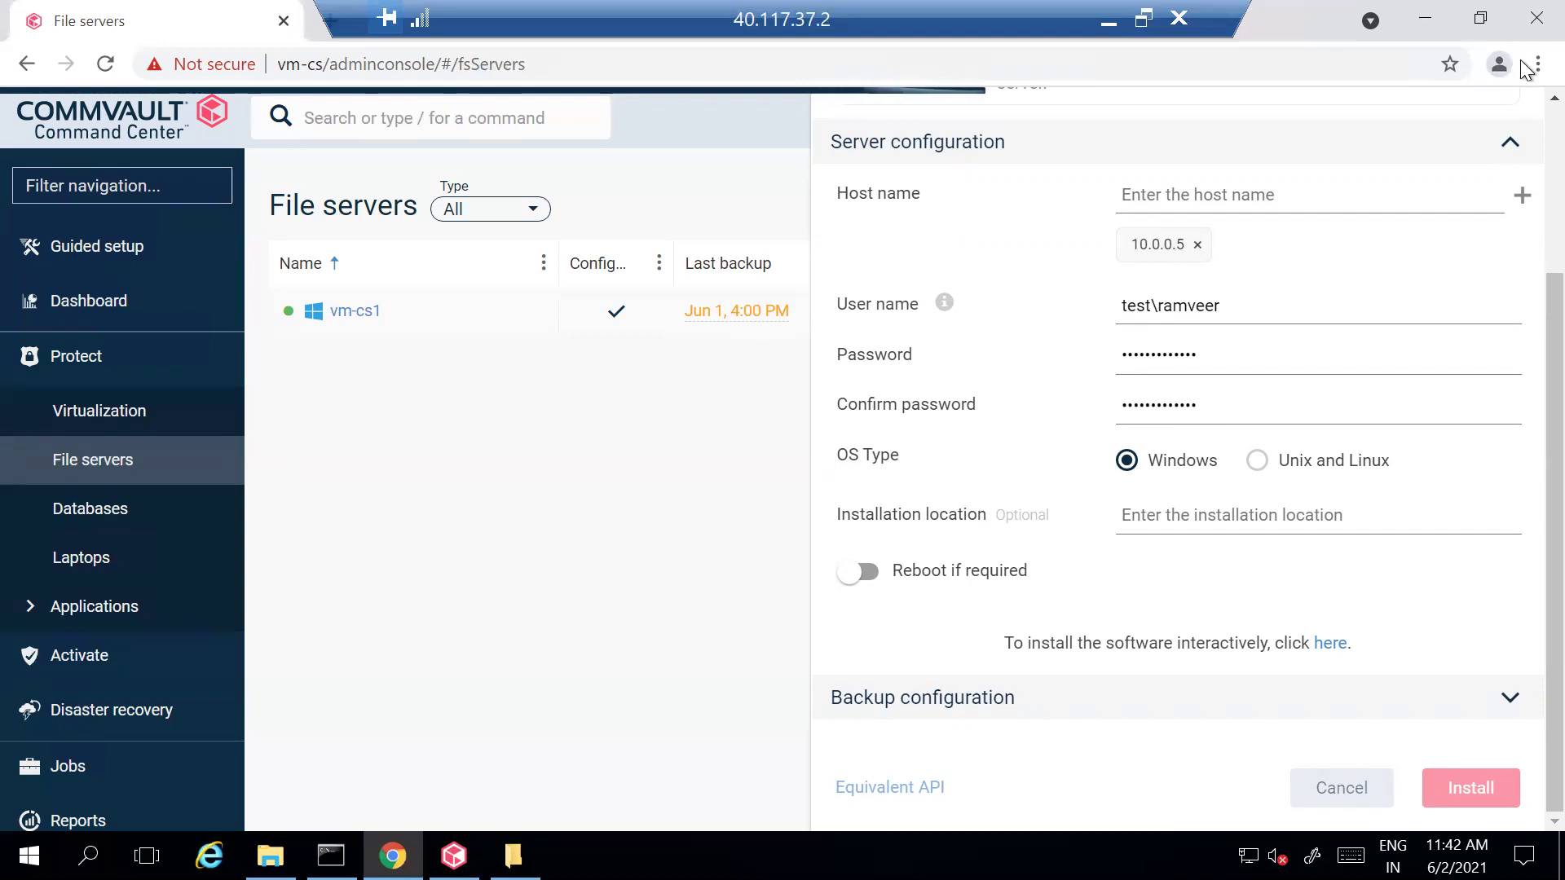
Step: Open the active jobs list and widen its Operation column
{"action": "scroll", "coordinate": [1523, 131], "scroll_direction": "up", "scroll_amount": 3}
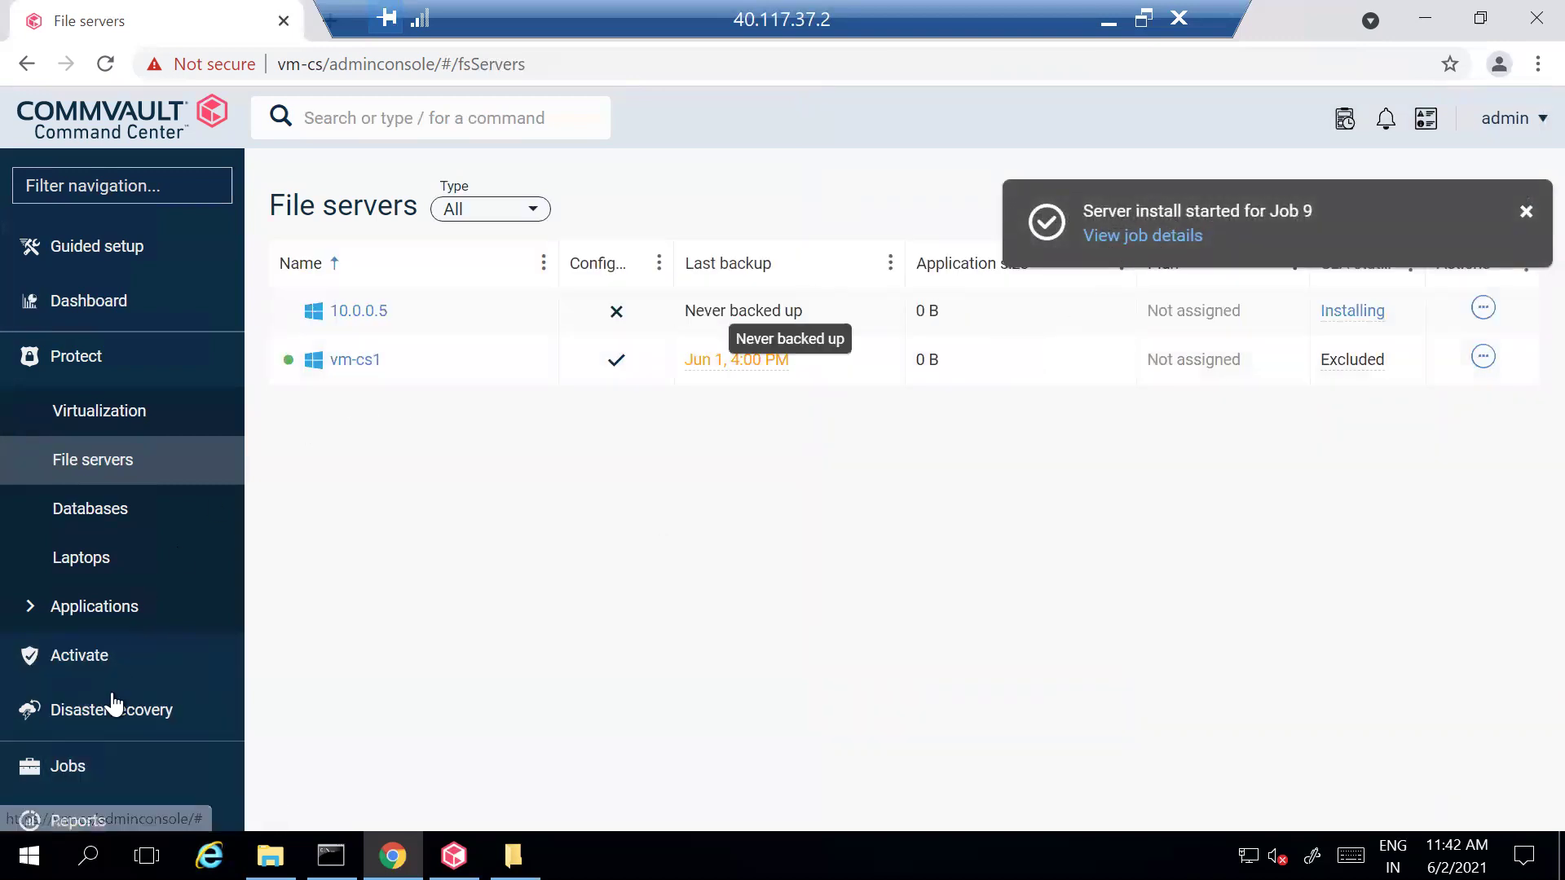
{"action": "left_click", "coordinate": [71, 775]}
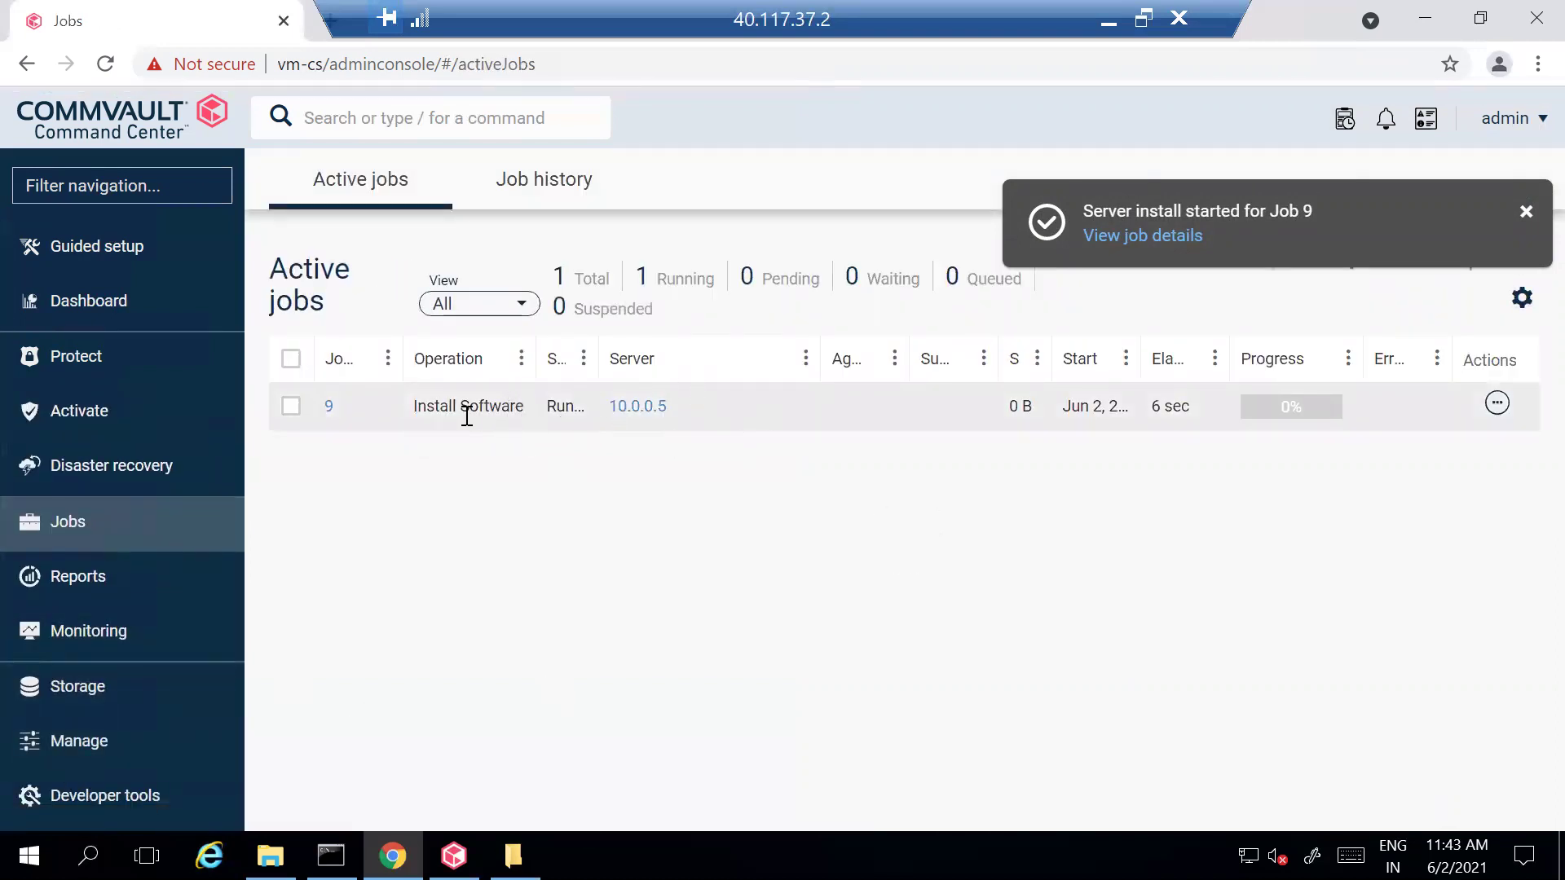
{"action": "left_click_drag", "start_coordinate": [532, 355], "coordinate": [569, 360]}
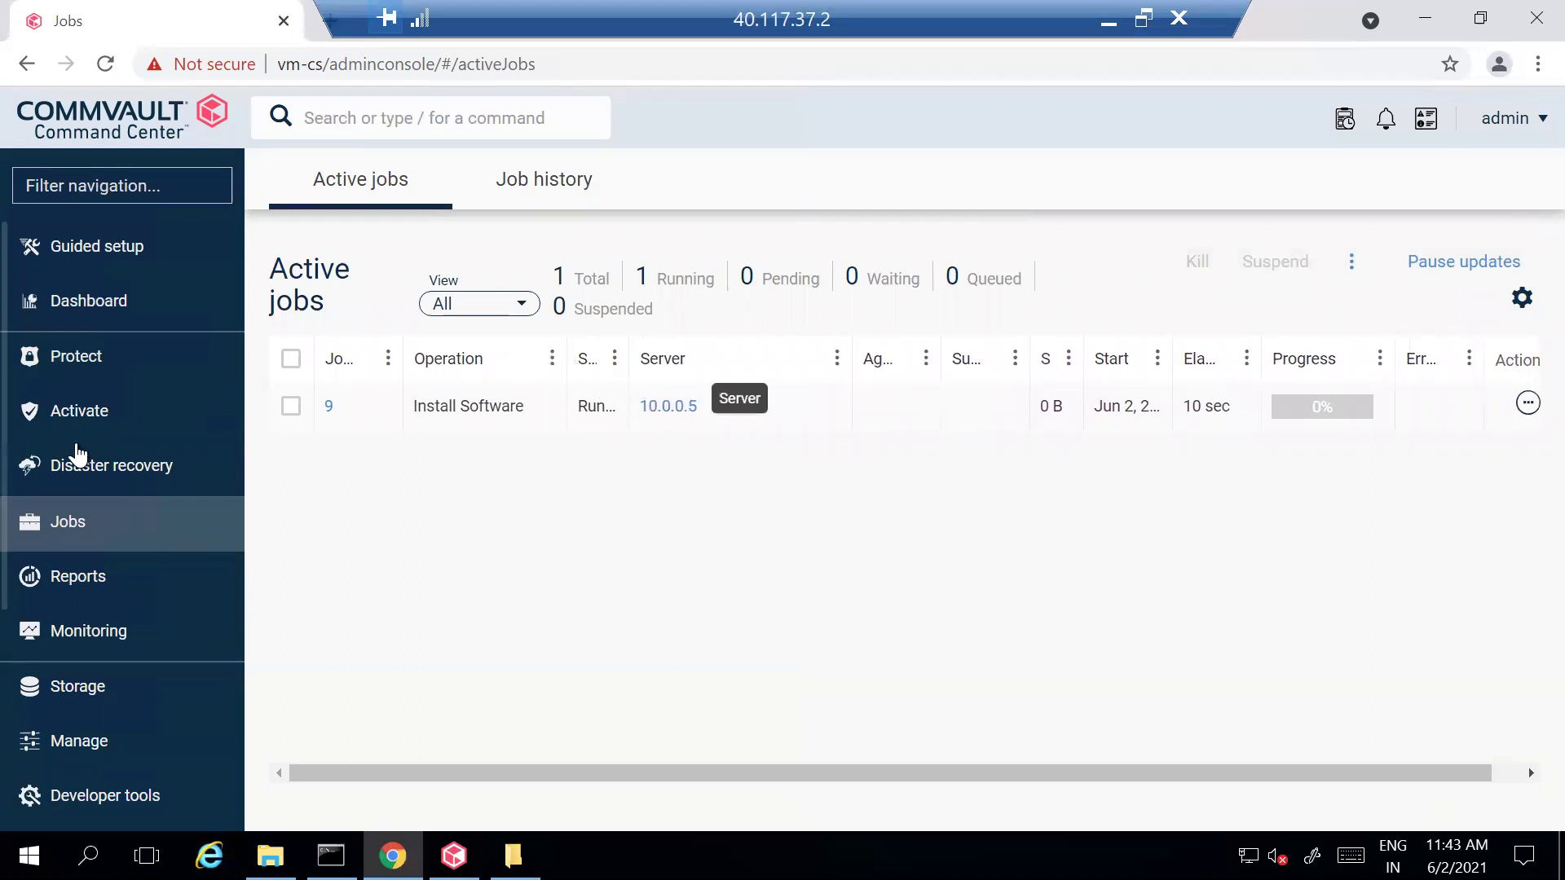
Step: Return to the File servers list and sort it by last backup
{"action": "left_click", "coordinate": [80, 358]}
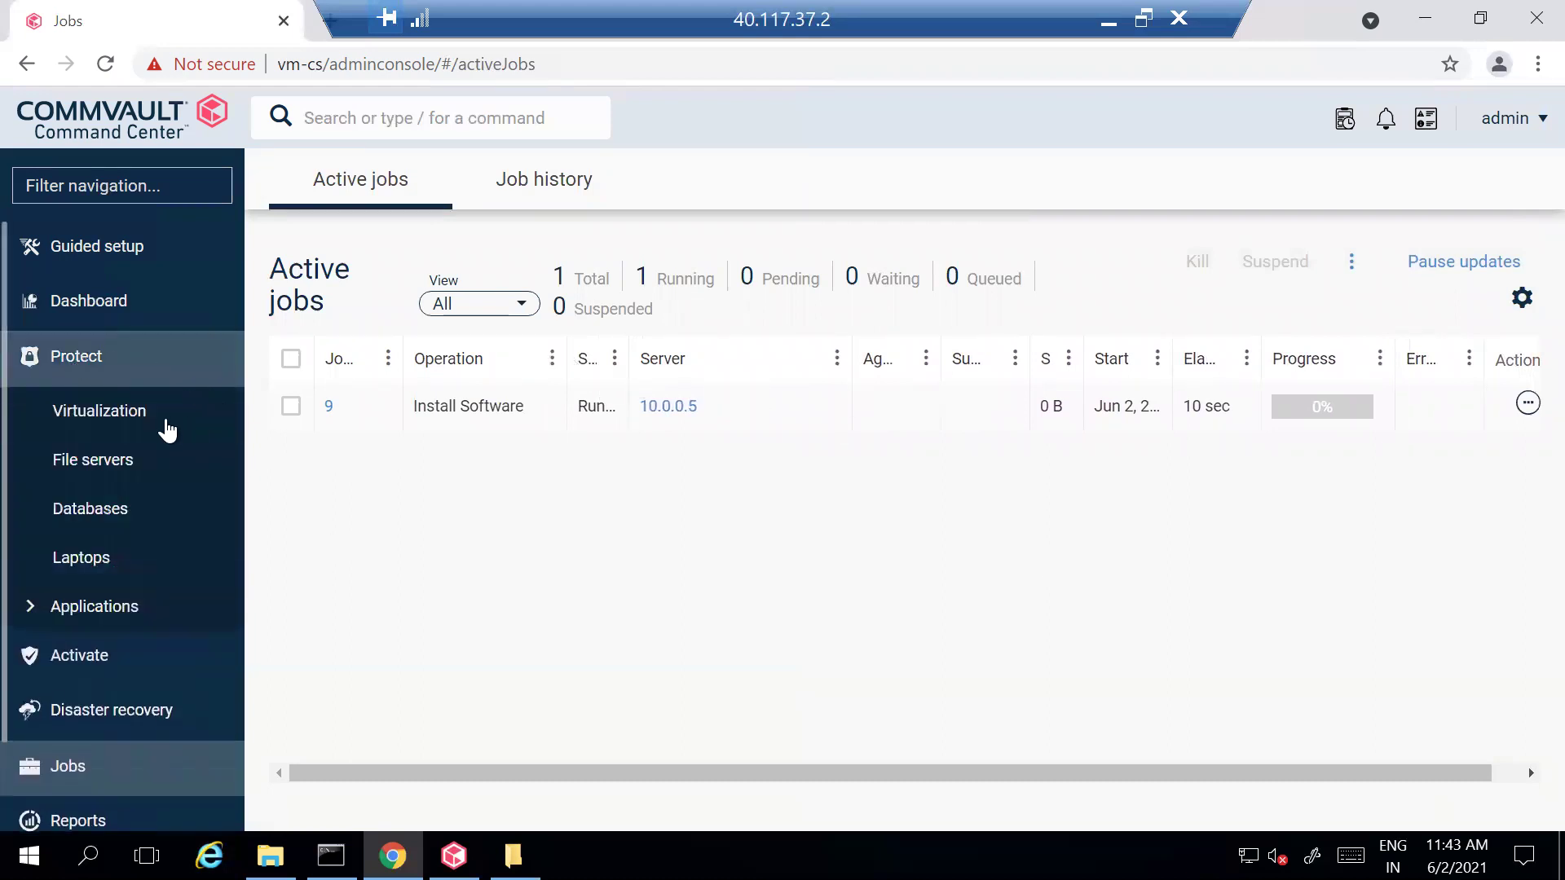
{"action": "left_click", "coordinate": [105, 461]}
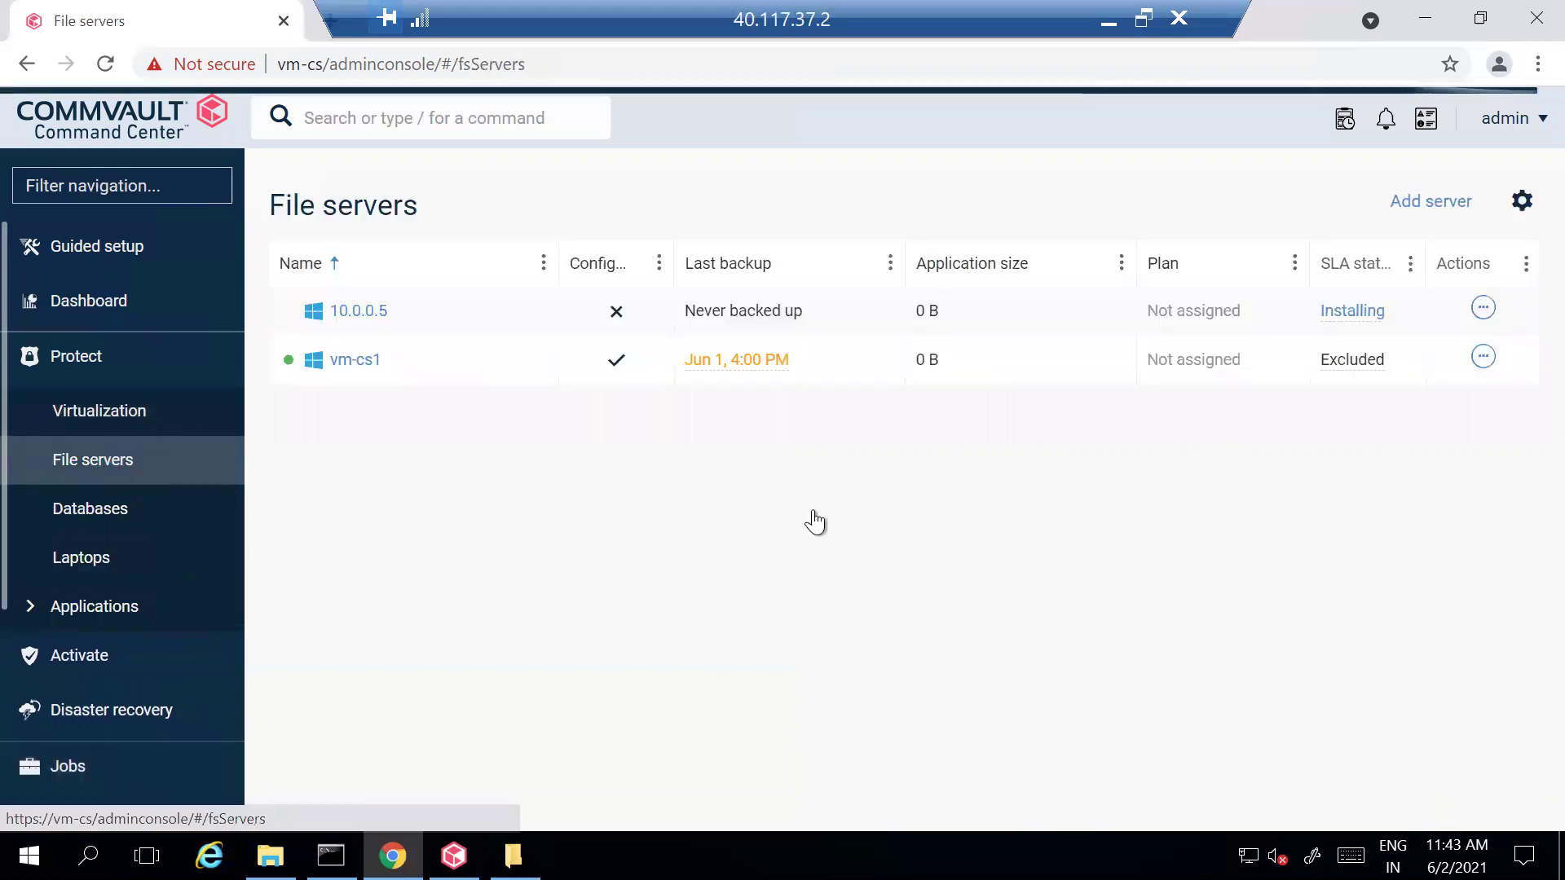
{"action": "double_click", "coordinate": [700, 263]}
{"action": "left_click", "coordinate": [766, 263], "text": "shift"}
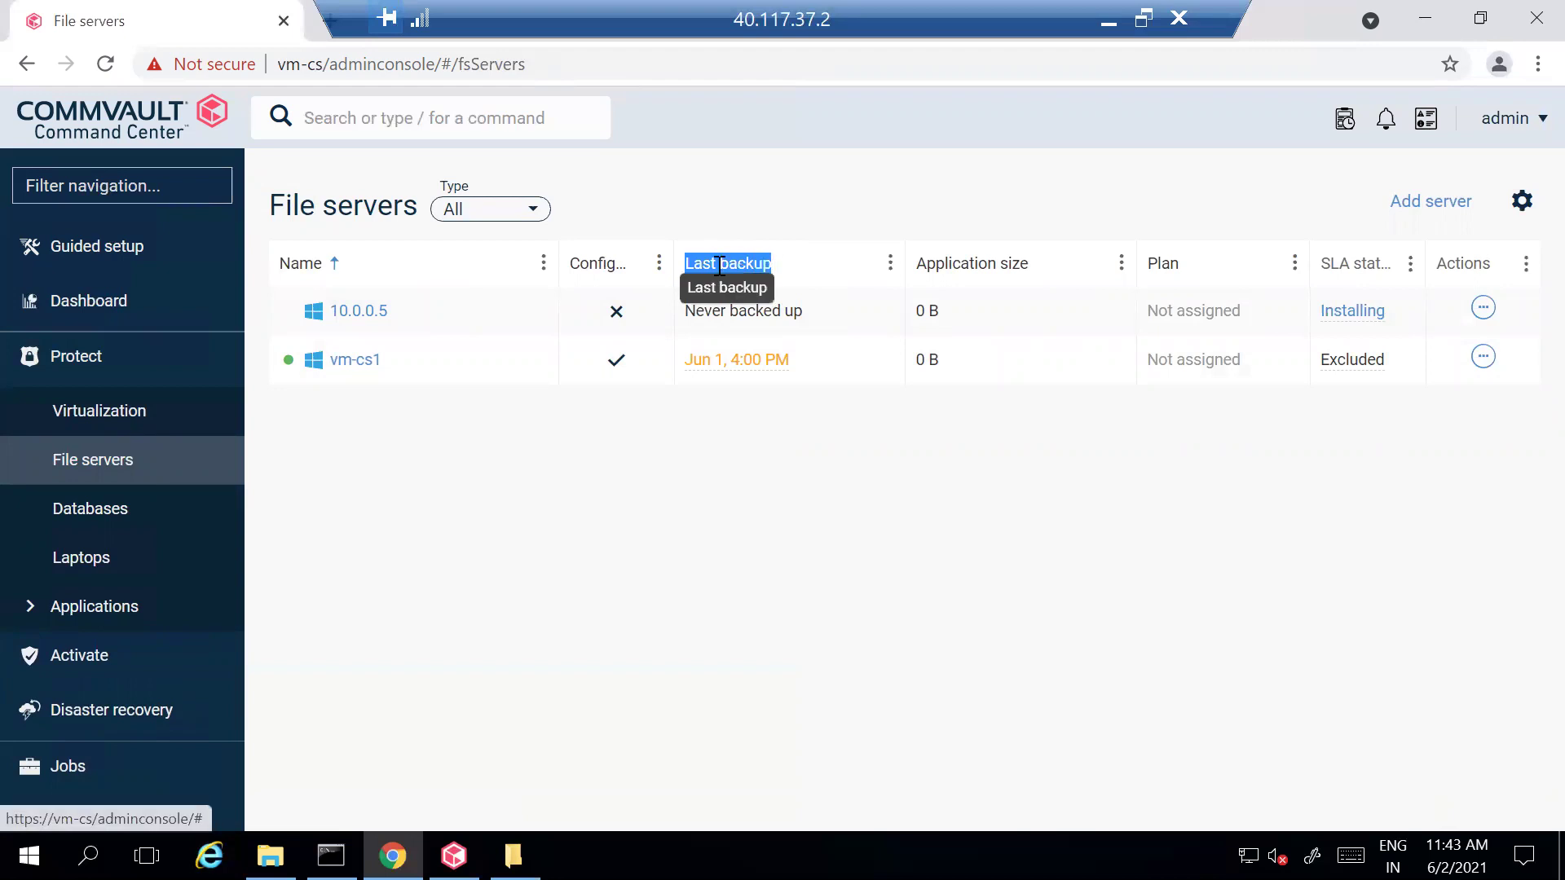
{"action": "left_click_drag", "start_coordinate": [697, 259], "coordinate": [774, 261]}
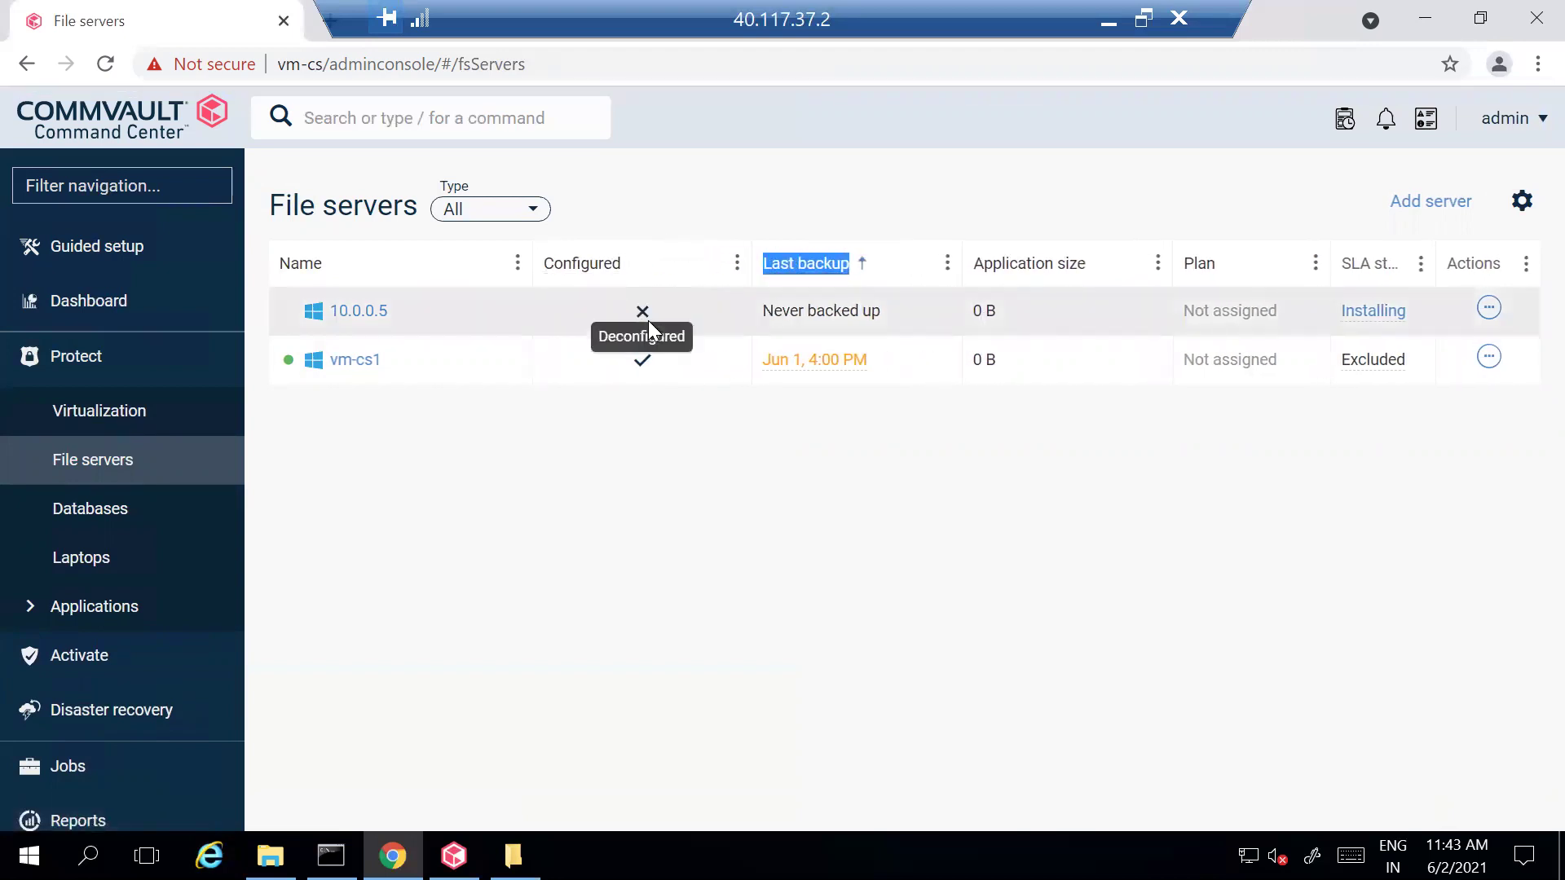
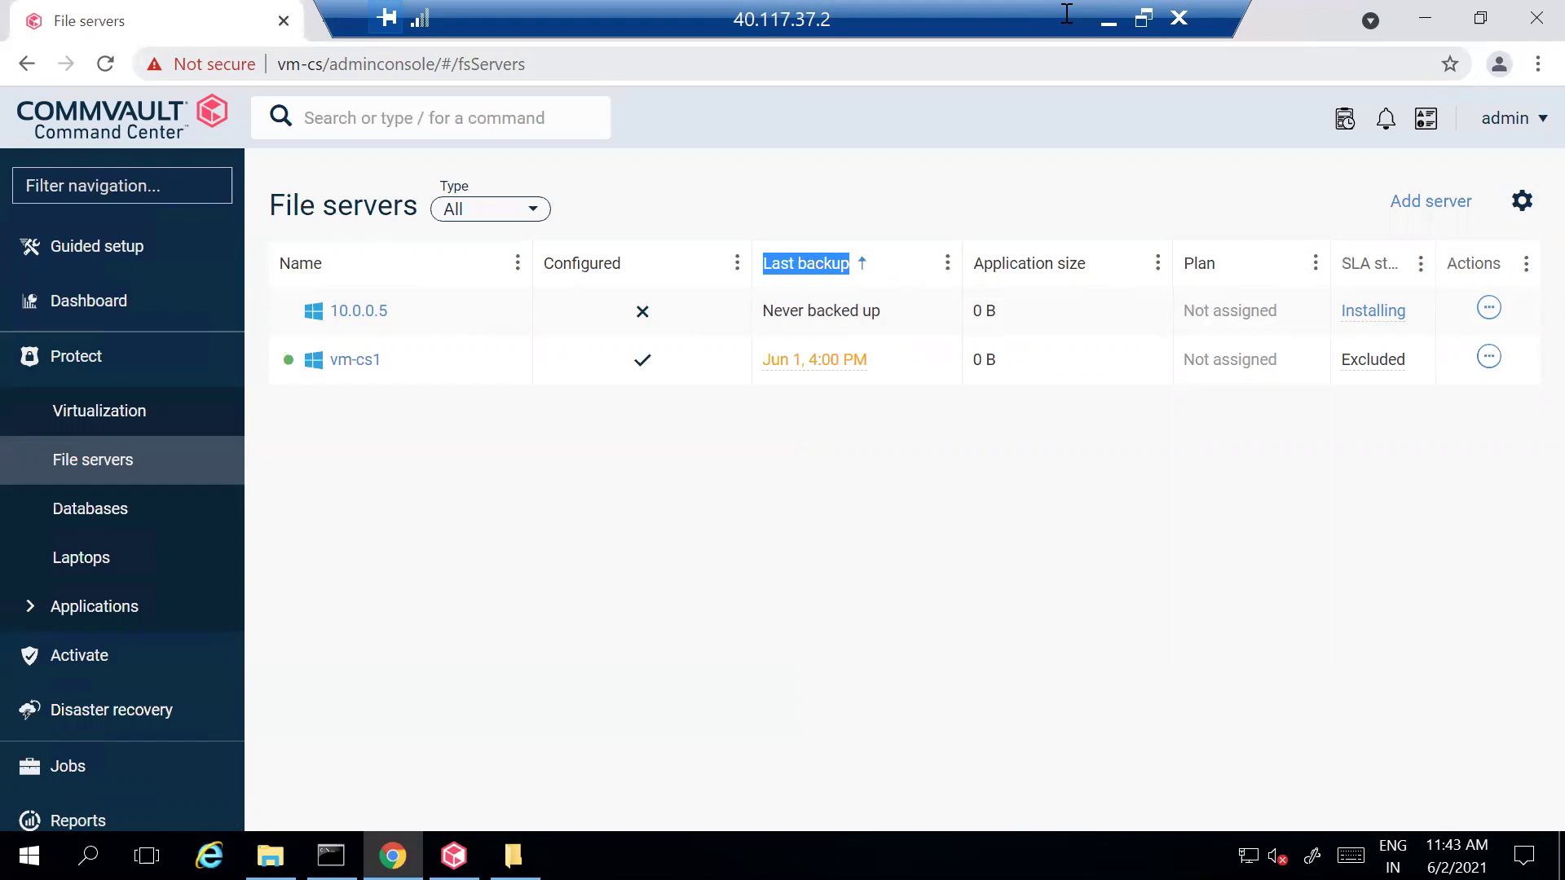
Step: Minimize the remote session, switch to Microsoft Whiteboard and handwrite "Linux - 22" with the white pen
{"action": "left_click", "coordinate": [1108, 22]}
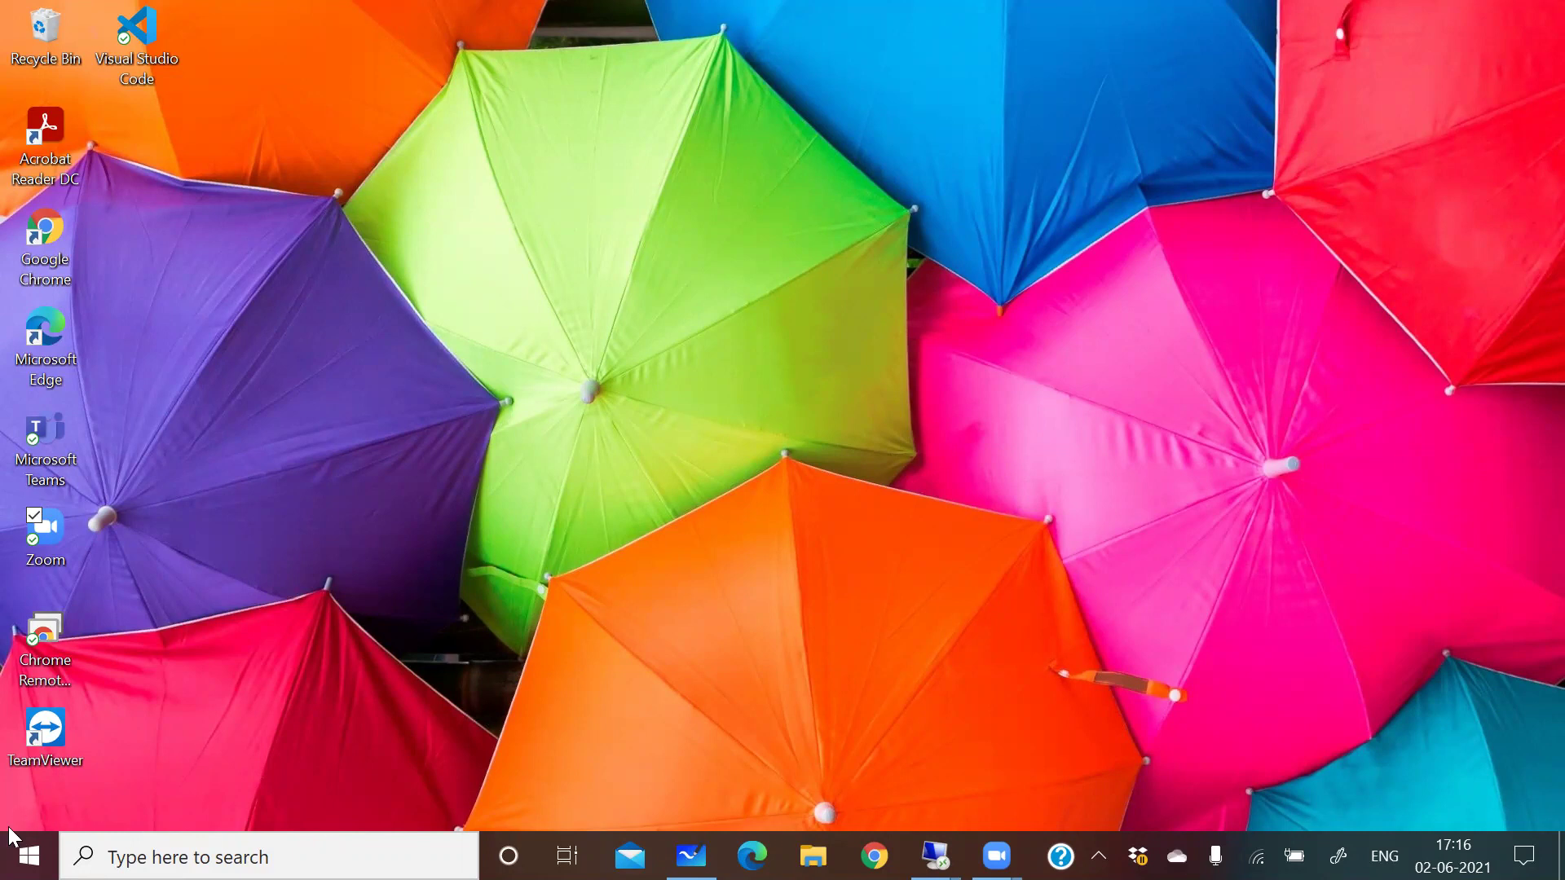
{"action": "left_click", "coordinate": [691, 856]}
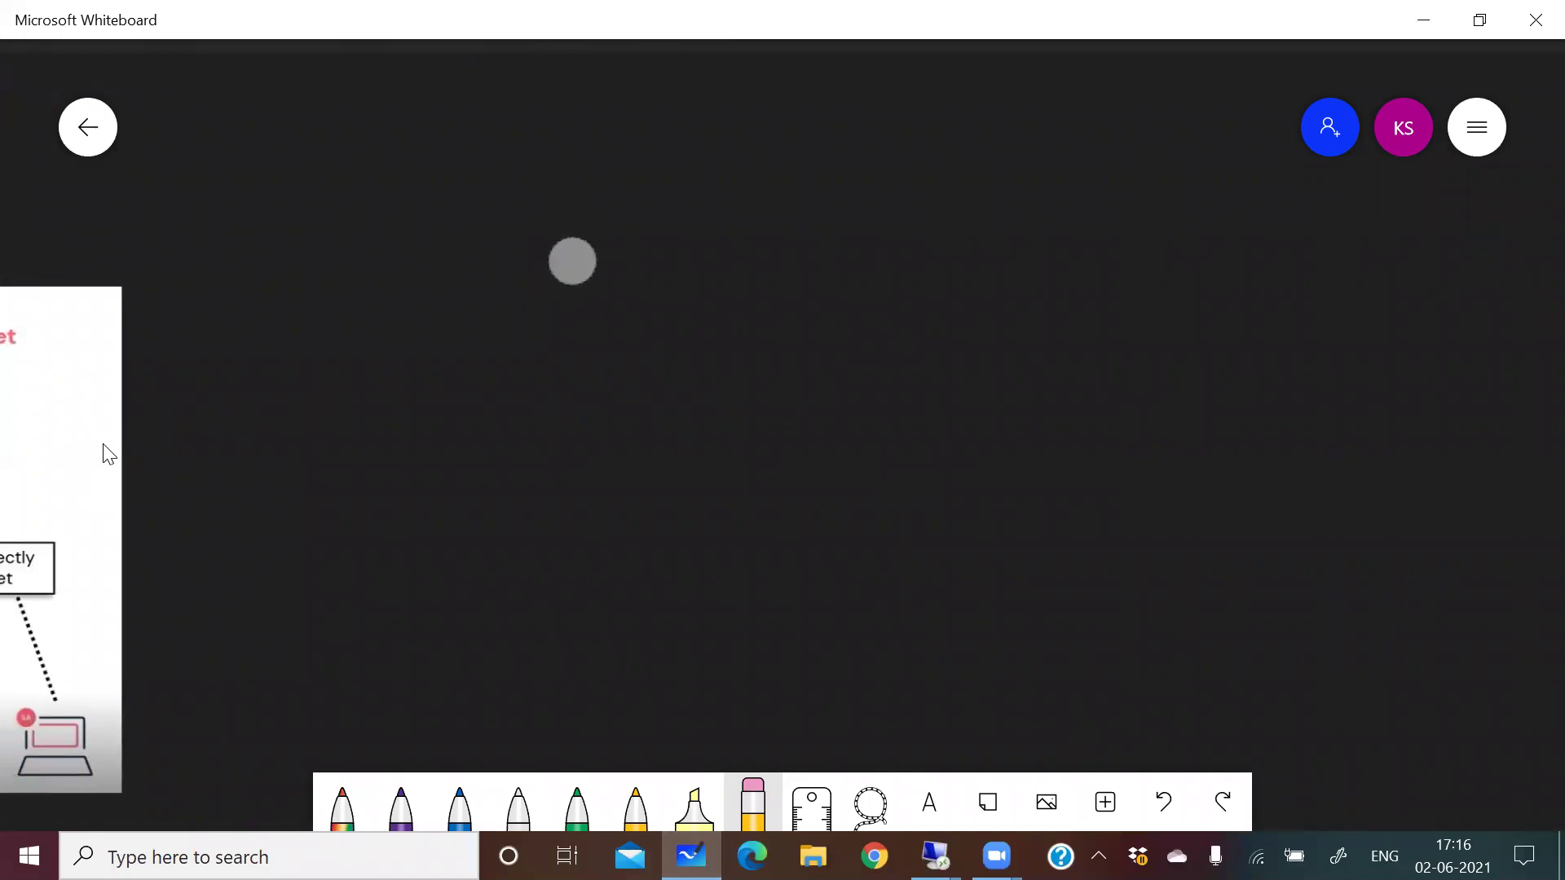
{"action": "left_click", "coordinate": [518, 805]}
{"action": "mouse_move", "coordinate": [538, 217]}
{"action": "left_mouse_down"}
{"action": "mouse_move", "coordinate": [534, 285]}
{"action": "mouse_move", "coordinate": [567, 274]}
{"action": "left_mouse_up"}
{"action": "mouse_move", "coordinate": [583, 242]}
{"action": "left_mouse_down"}
{"action": "mouse_move", "coordinate": [588, 269]}
{"action": "mouse_move", "coordinate": [652, 259]}
{"action": "mouse_move", "coordinate": [668, 231]}
{"action": "left_mouse_up"}
{"action": "mouse_move", "coordinate": [698, 230]}
{"action": "left_mouse_down"}
{"action": "mouse_move", "coordinate": [726, 251]}
{"action": "mouse_move", "coordinate": [727, 225]}
{"action": "left_mouse_up"}
{"action": "mouse_move", "coordinate": [770, 230]}
{"action": "left_mouse_down"}
{"action": "mouse_move", "coordinate": [811, 212]}
{"action": "mouse_move", "coordinate": [797, 236]}
{"action": "left_mouse_up"}
{"action": "left_click_drag", "start_coordinate": [878, 228], "coordinate": [933, 231]}
{"action": "mouse_move", "coordinate": [993, 184]}
{"action": "left_mouse_down"}
{"action": "mouse_move", "coordinate": [1033, 211]}
{"action": "mouse_move", "coordinate": [1045, 249]}
{"action": "left_mouse_up"}
{"action": "left_click_drag", "start_coordinate": [1063, 168], "coordinate": [1127, 248]}
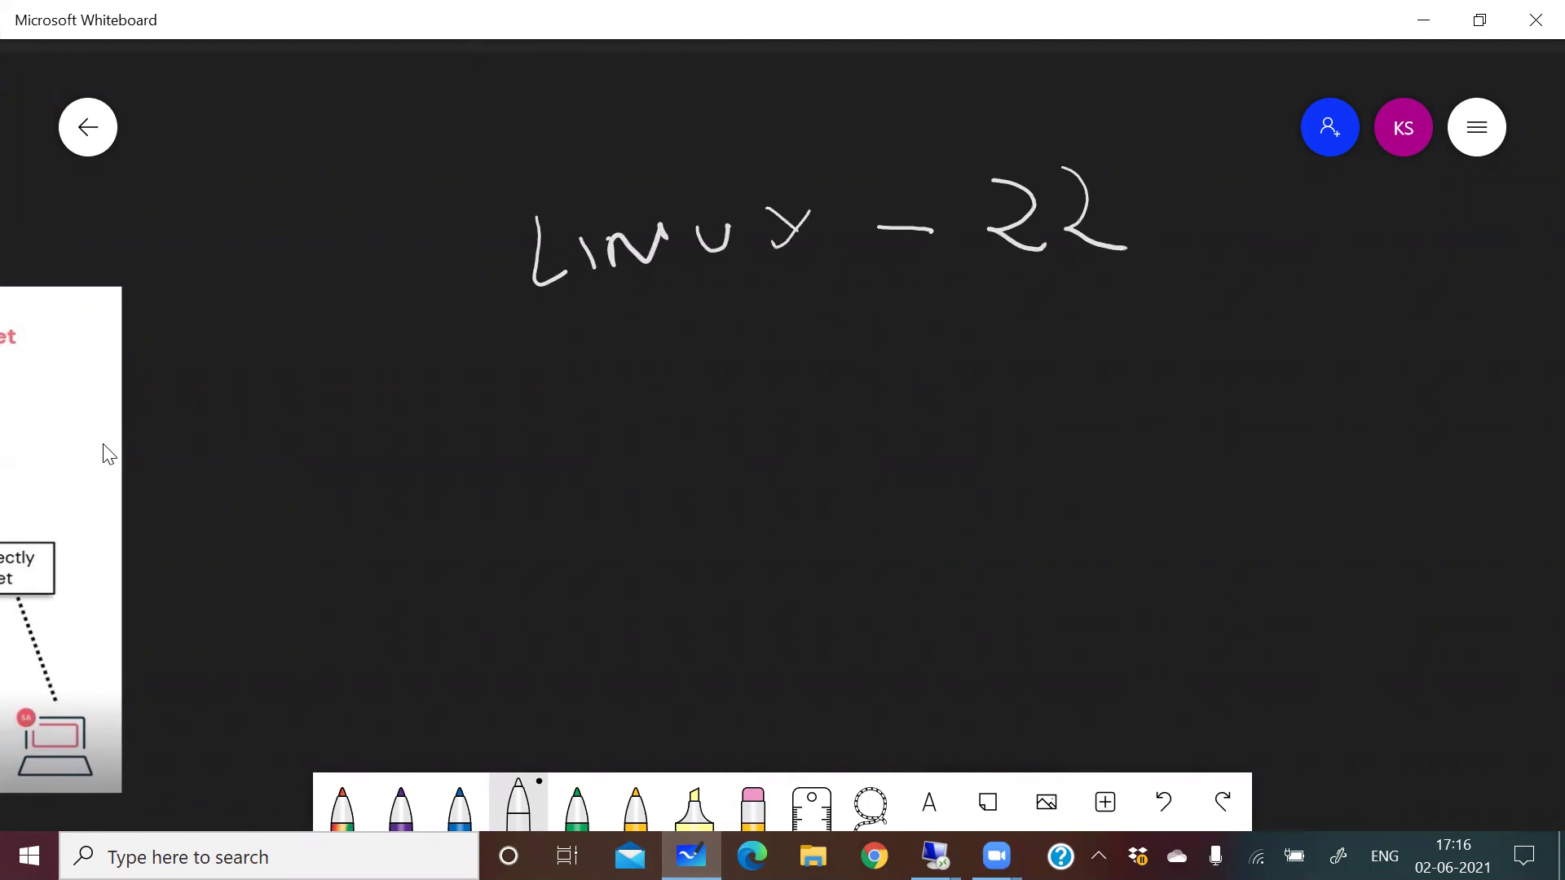
Step: Handwrite "Windows - 135, 139, 445" below the Linux line
{"action": "mouse_move", "coordinate": [480, 367]}
{"action": "left_mouse_down"}
{"action": "mouse_move", "coordinate": [522, 412]}
{"action": "mouse_move", "coordinate": [542, 368]}
{"action": "left_mouse_up"}
{"action": "mouse_move", "coordinate": [573, 391]}
{"action": "left_mouse_down"}
{"action": "mouse_move", "coordinate": [584, 415]}
{"action": "mouse_move", "coordinate": [637, 403]}
{"action": "left_mouse_up"}
{"action": "mouse_move", "coordinate": [697, 359]}
{"action": "left_mouse_down"}
{"action": "mouse_move", "coordinate": [669, 398]}
{"action": "mouse_move", "coordinate": [809, 353]}
{"action": "mouse_move", "coordinate": [824, 375]}
{"action": "mouse_move", "coordinate": [925, 363]}
{"action": "mouse_move", "coordinate": [981, 393]}
{"action": "left_mouse_up"}
{"action": "mouse_move", "coordinate": [1001, 325]}
{"action": "left_mouse_down"}
{"action": "mouse_move", "coordinate": [1029, 352]}
{"action": "mouse_move", "coordinate": [1006, 383]}
{"action": "left_mouse_up"}
{"action": "left_click_drag", "start_coordinate": [1062, 318], "coordinate": [1056, 361]}
{"action": "left_click_drag", "start_coordinate": [1065, 311], "coordinate": [1101, 304]}
{"action": "left_click_drag", "start_coordinate": [1128, 371], "coordinate": [1114, 389]}
{"action": "mouse_move", "coordinate": [1166, 315]}
{"action": "left_mouse_down"}
{"action": "mouse_move", "coordinate": [1172, 355]}
{"action": "mouse_move", "coordinate": [1192, 356]}
{"action": "left_mouse_up"}
{"action": "left_click_drag", "start_coordinate": [1262, 305], "coordinate": [1233, 356]}
{"action": "left_click_drag", "start_coordinate": [1302, 359], "coordinate": [1288, 373]}
{"action": "left_click_drag", "start_coordinate": [1330, 297], "coordinate": [1383, 362]}
{"action": "mouse_move", "coordinate": [1378, 300]}
{"action": "left_mouse_down"}
{"action": "mouse_move", "coordinate": [1422, 326]}
{"action": "mouse_move", "coordinate": [1429, 357]}
{"action": "left_mouse_up"}
{"action": "mouse_move", "coordinate": [1453, 303]}
{"action": "left_mouse_down"}
{"action": "mouse_move", "coordinate": [1459, 342]}
{"action": "mouse_move", "coordinate": [1490, 292]}
{"action": "left_mouse_up"}
Step: Handwrite "CommVault basic - 8400" and a second port number below the Windows line
{"action": "mouse_move", "coordinate": [504, 510]}
{"action": "left_mouse_down"}
{"action": "mouse_move", "coordinate": [499, 576]}
{"action": "mouse_move", "coordinate": [522, 548]}
{"action": "mouse_move", "coordinate": [676, 531]}
{"action": "mouse_move", "coordinate": [721, 486]}
{"action": "mouse_move", "coordinate": [778, 512]}
{"action": "mouse_move", "coordinate": [866, 473]}
{"action": "mouse_move", "coordinate": [868, 514]}
{"action": "left_mouse_up"}
{"action": "mouse_move", "coordinate": [848, 491]}
{"action": "left_mouse_down"}
{"action": "mouse_move", "coordinate": [1087, 491]}
{"action": "mouse_move", "coordinate": [1256, 430]}
{"action": "mouse_move", "coordinate": [1310, 471]}
{"action": "mouse_move", "coordinate": [1353, 478]}
{"action": "mouse_move", "coordinate": [1353, 457]}
{"action": "left_mouse_up"}
{"action": "mouse_move", "coordinate": [1394, 448]}
{"action": "left_mouse_down"}
{"action": "mouse_move", "coordinate": [1386, 468]}
{"action": "mouse_move", "coordinate": [1393, 450]}
{"action": "left_mouse_up"}
{"action": "left_click_drag", "start_coordinate": [1453, 473], "coordinate": [1439, 485]}
{"action": "mouse_move", "coordinate": [1475, 420]}
{"action": "left_mouse_down"}
{"action": "mouse_move", "coordinate": [1517, 432]}
{"action": "mouse_move", "coordinate": [1521, 454]}
{"action": "left_mouse_up"}
{"action": "mouse_move", "coordinate": [1537, 427]}
{"action": "left_mouse_down"}
{"action": "mouse_move", "coordinate": [1558, 472]}
{"action": "mouse_move", "coordinate": [1564, 432]}
{"action": "left_mouse_up"}
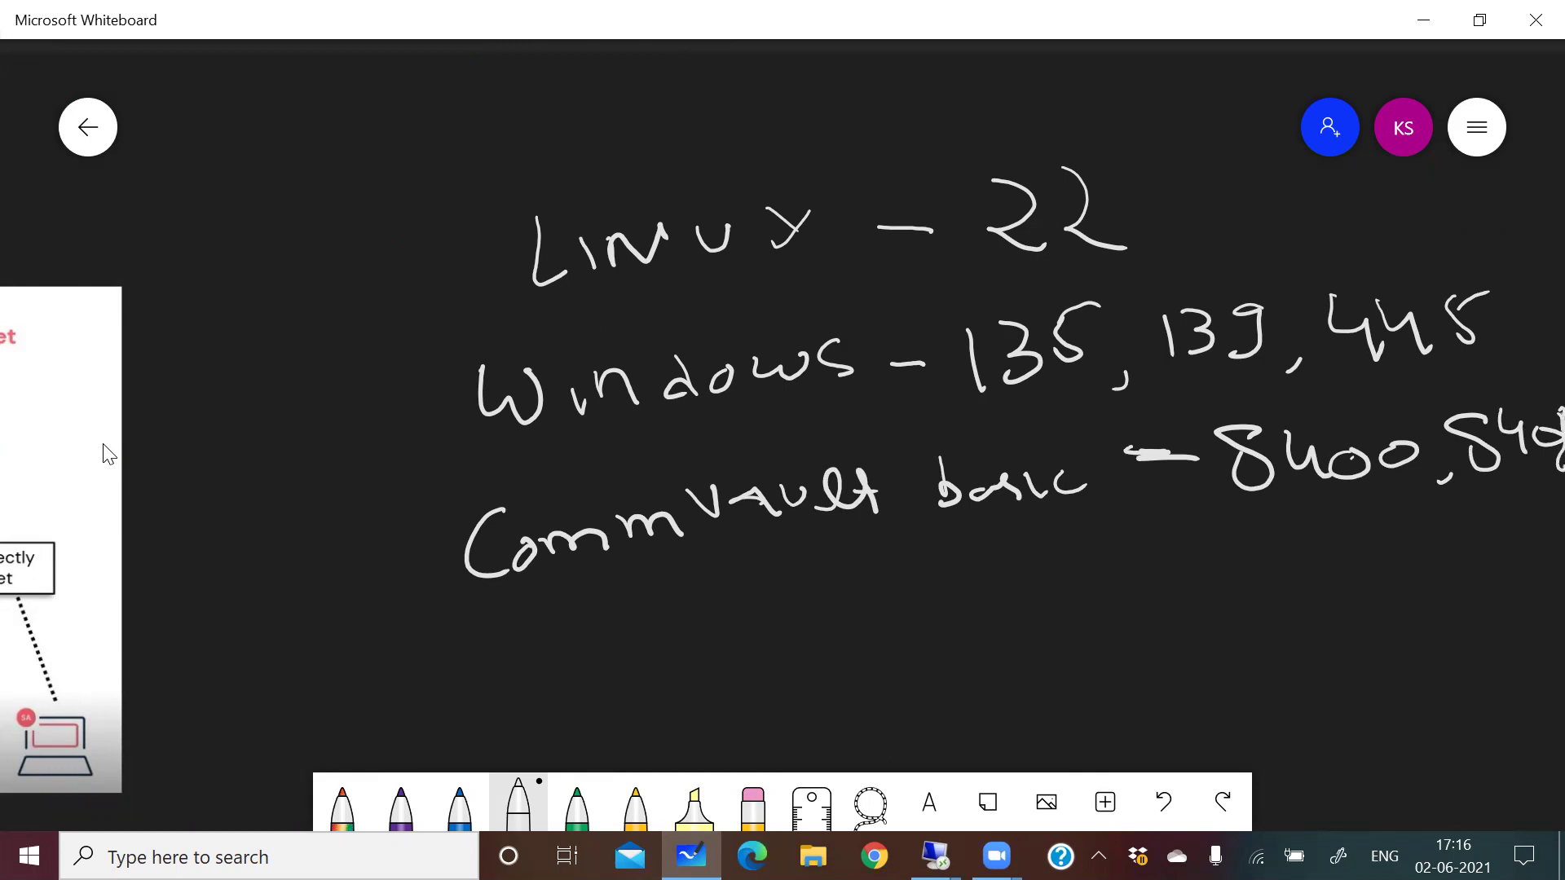
{"action": "scroll", "coordinate": [106, 453], "scroll_direction": "right", "scroll_amount": 3}
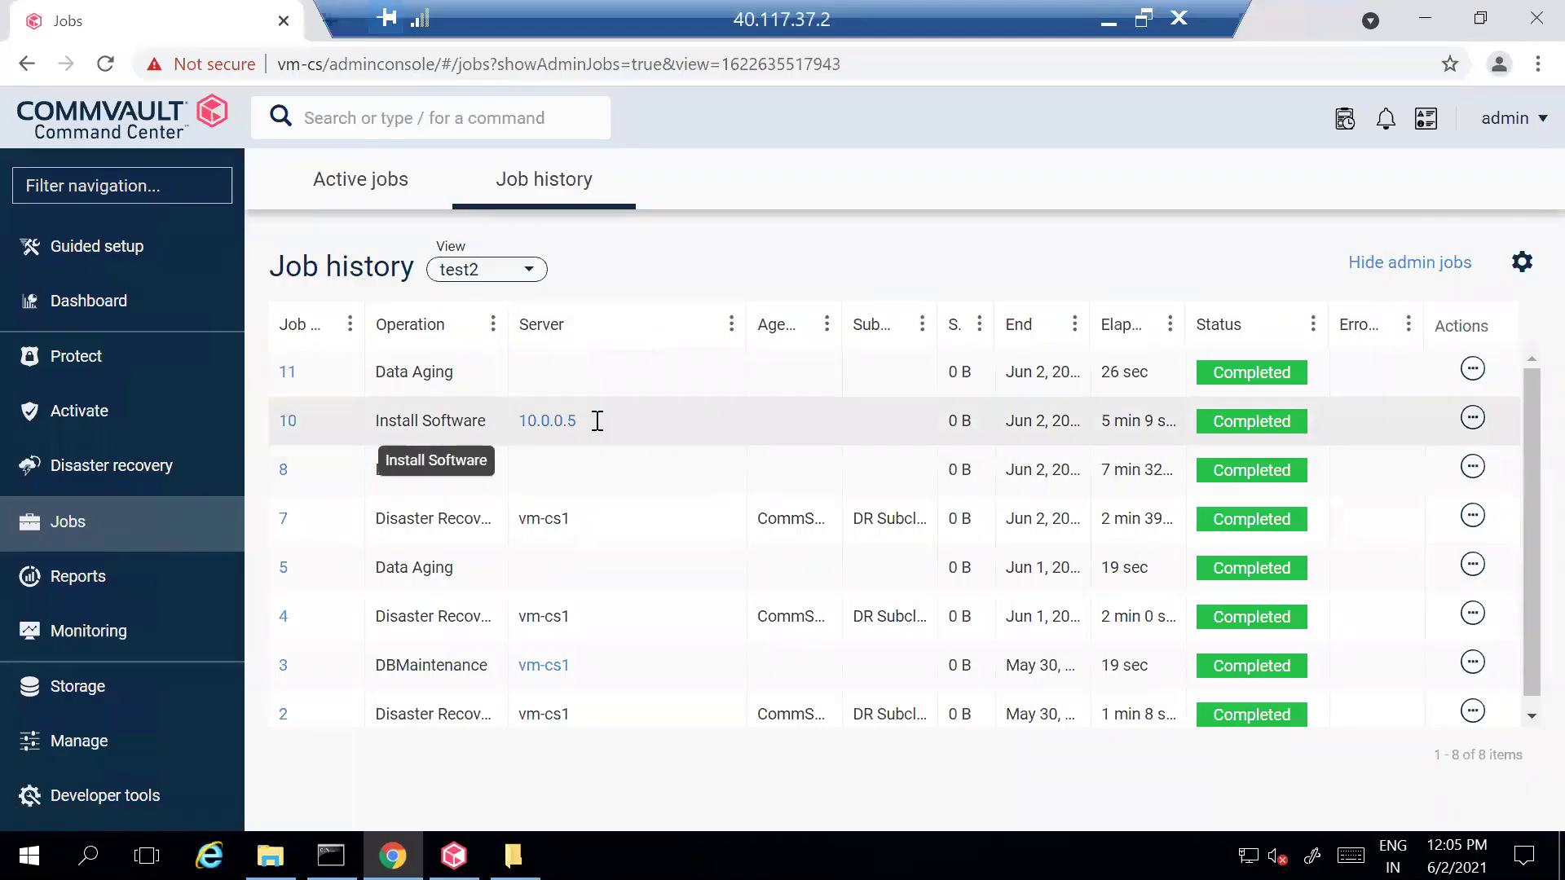
Step: Open file server 10.0.0.5 from the protected File servers list and examine its general details and default subclient
{"action": "left_click", "coordinate": [82, 369]}
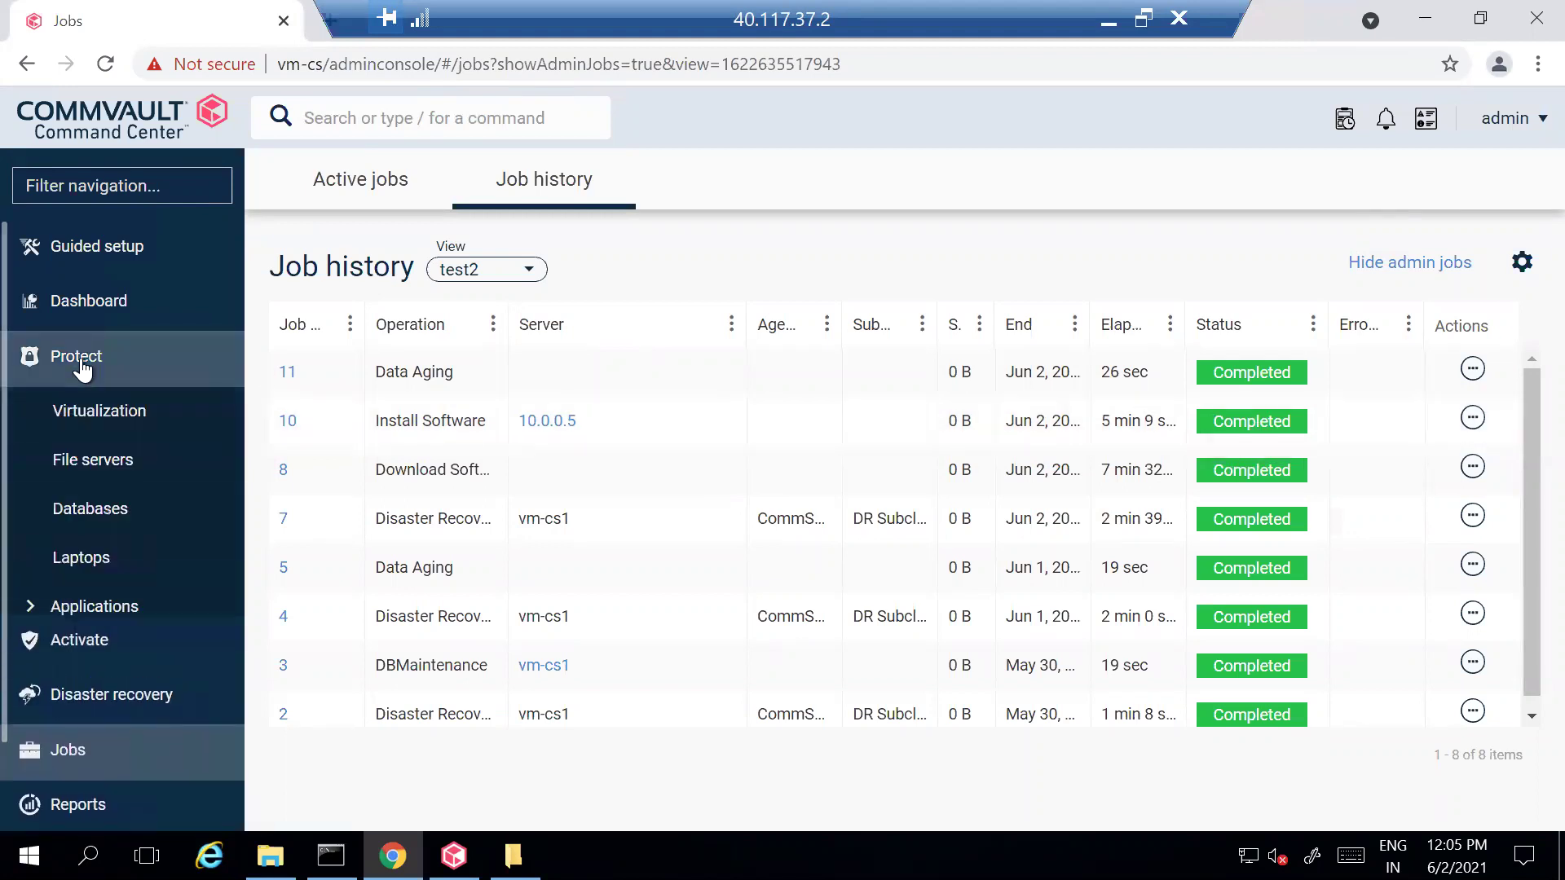
{"action": "left_click", "coordinate": [95, 471]}
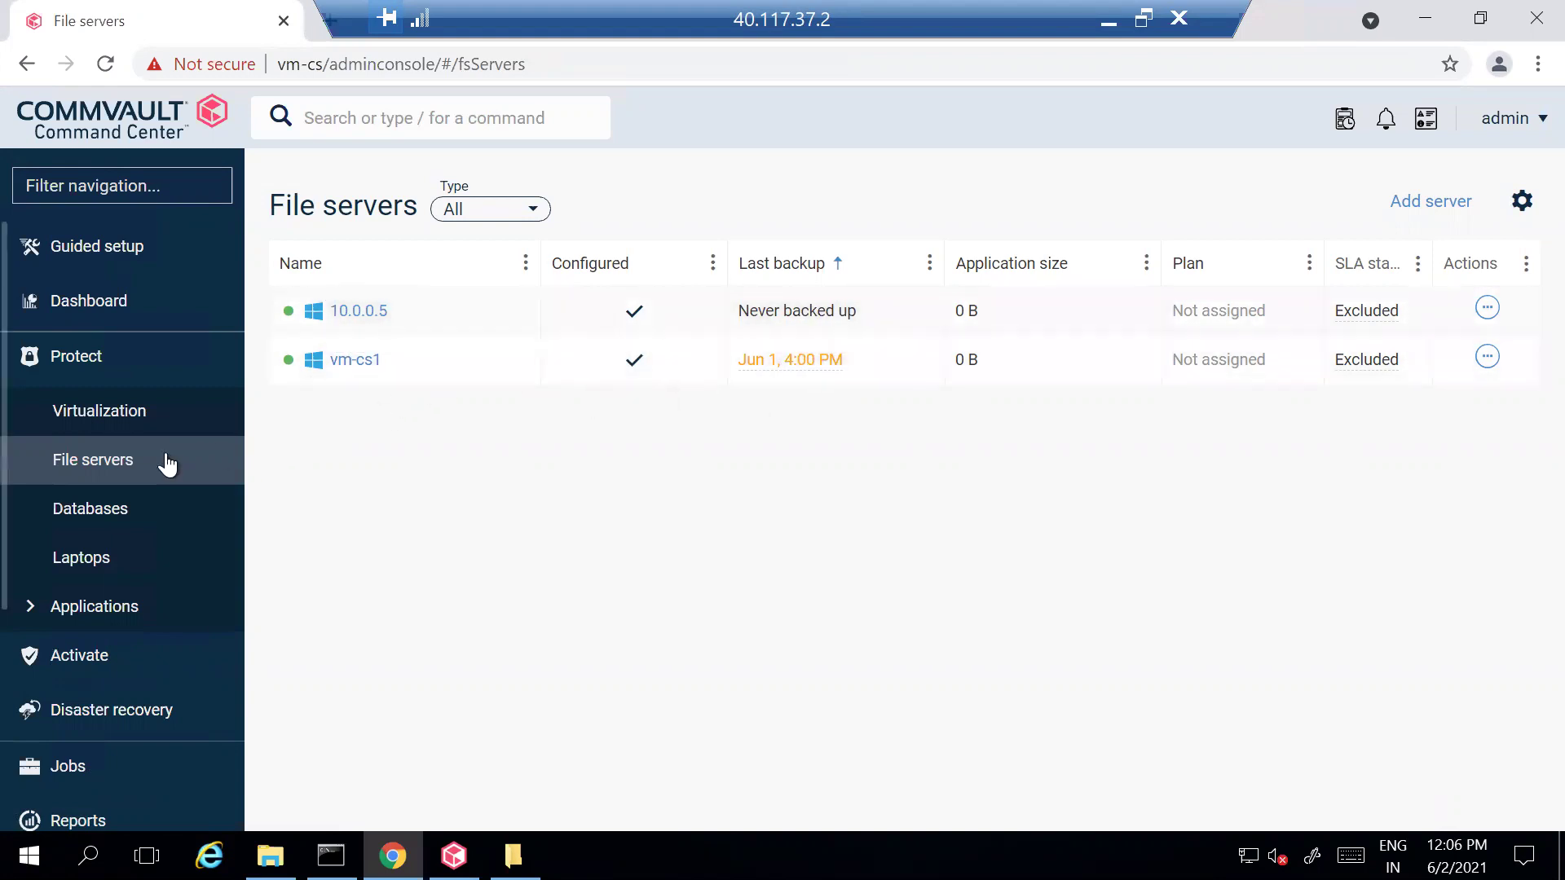
{"action": "left_click", "coordinate": [358, 319]}
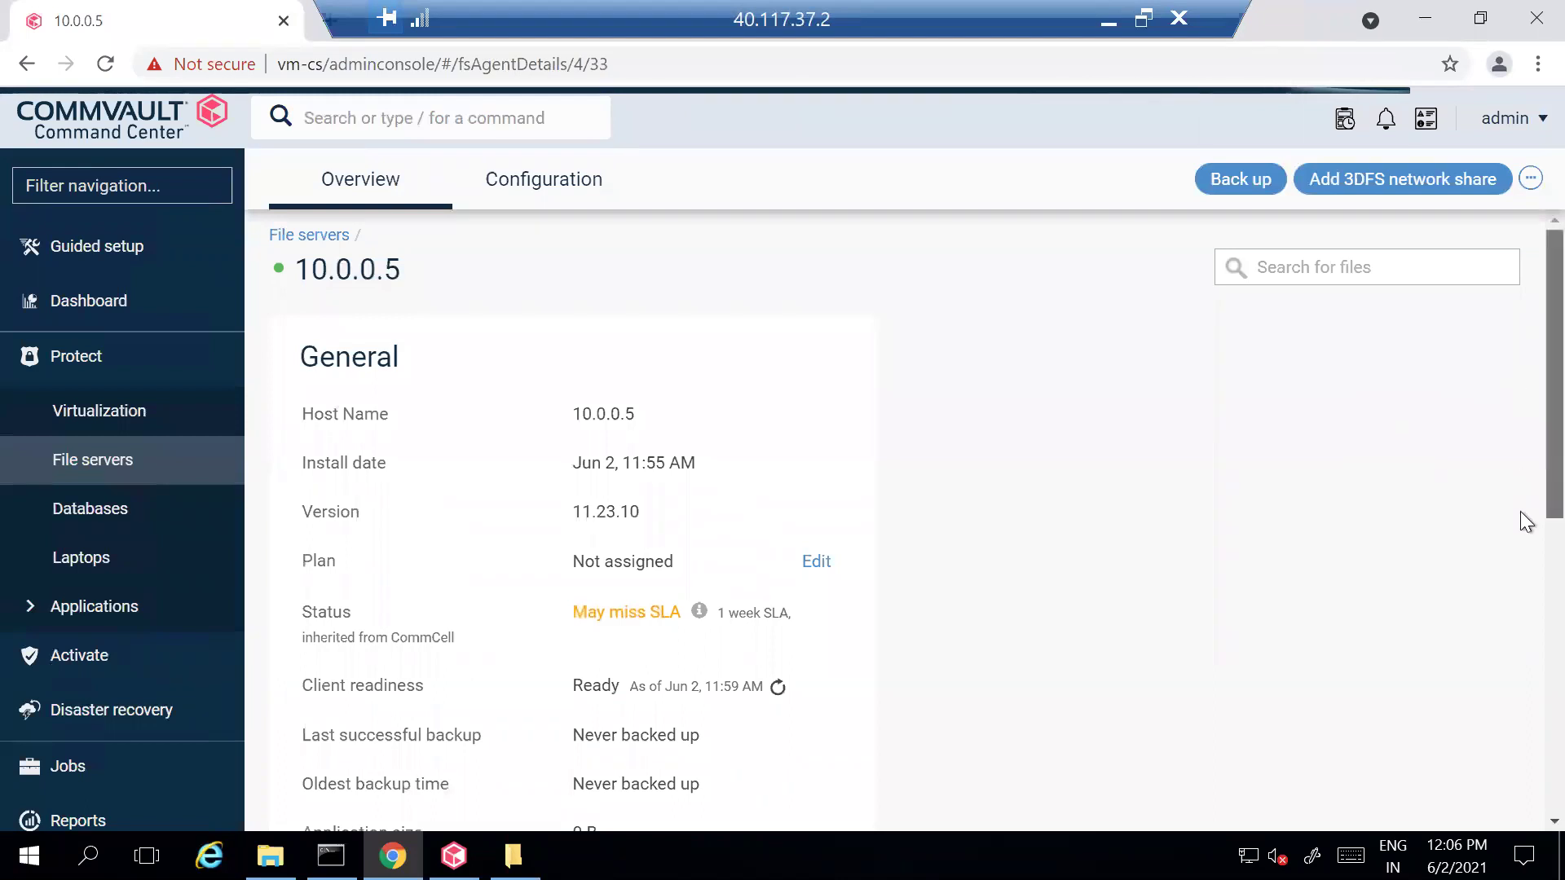
{"action": "scroll", "coordinate": [1520, 471], "scroll_direction": "down", "scroll_amount": 8}
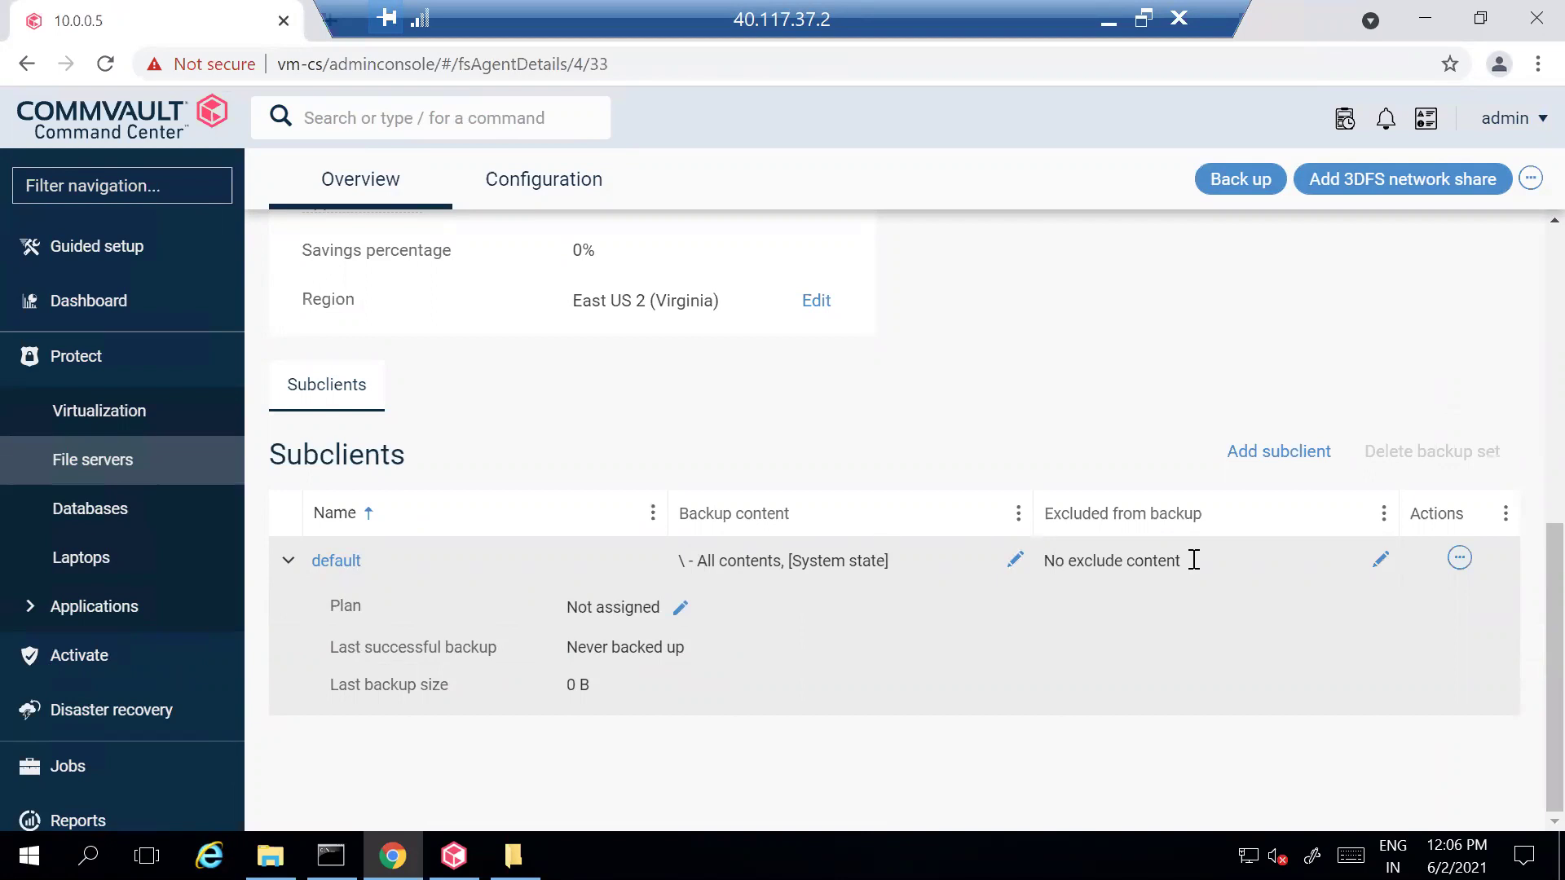
{"action": "scroll", "coordinate": [1526, 450], "scroll_direction": "up", "scroll_amount": 10}
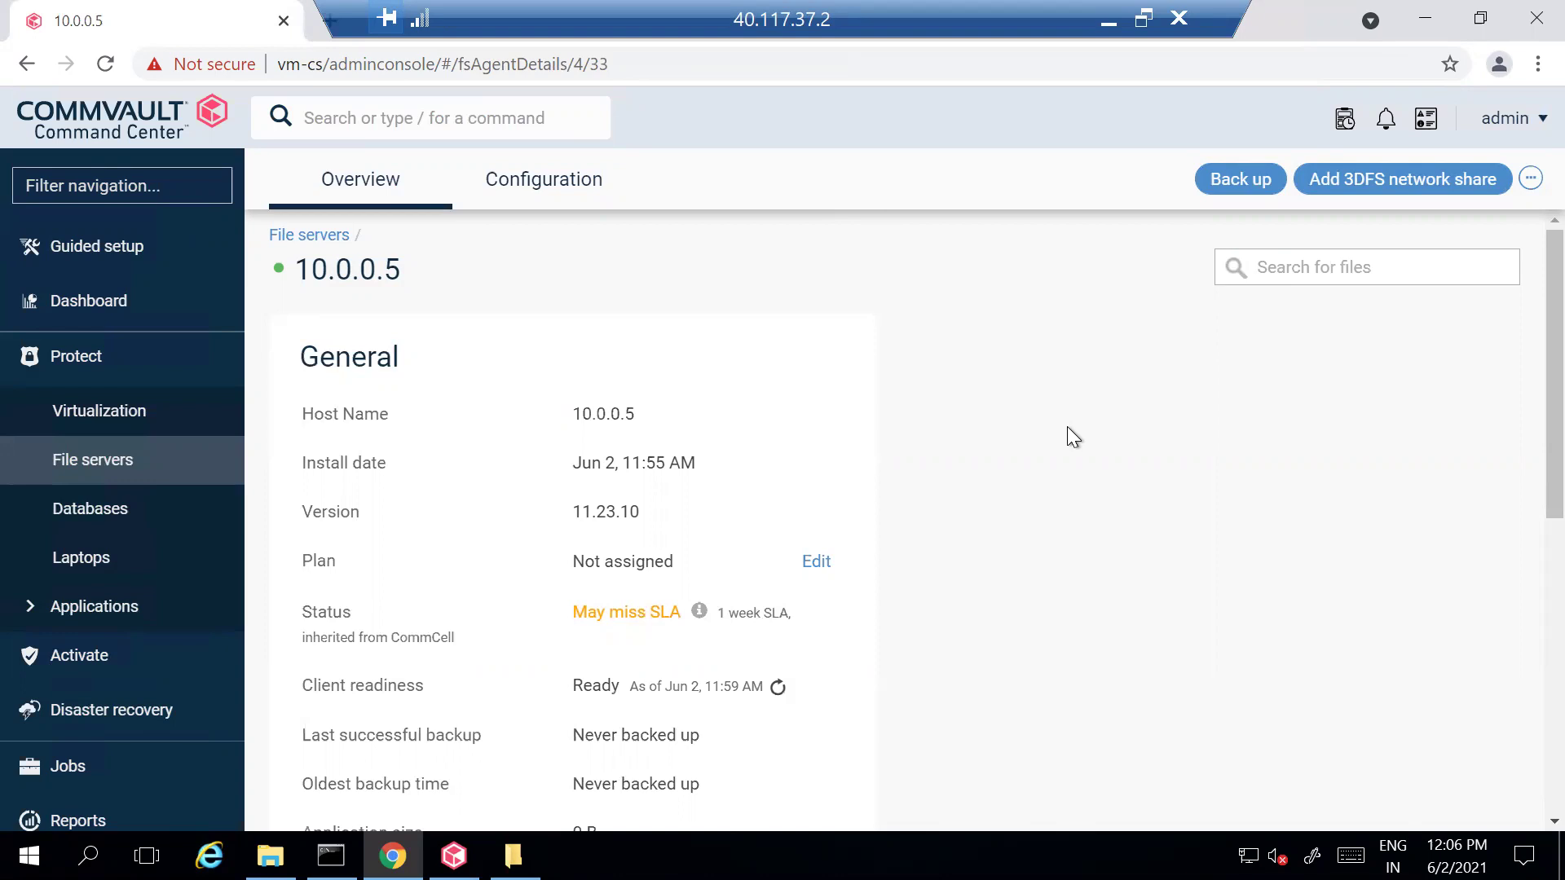
Step: Minimize the remote session to return to the handwritten port notes in Microsoft Whiteboard
{"action": "left_click", "coordinate": [1109, 20]}
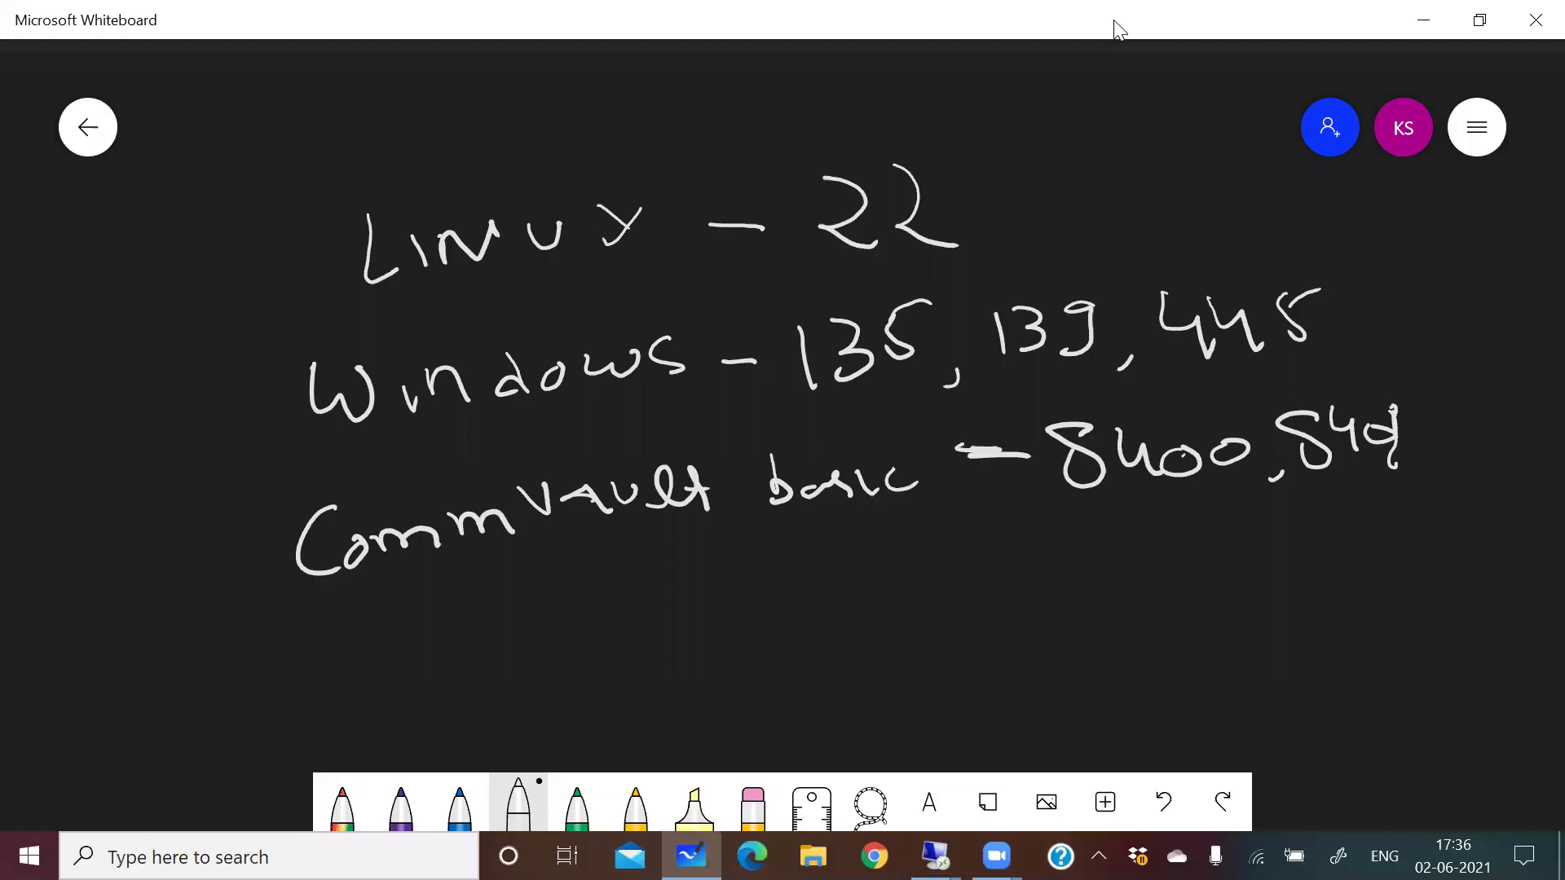